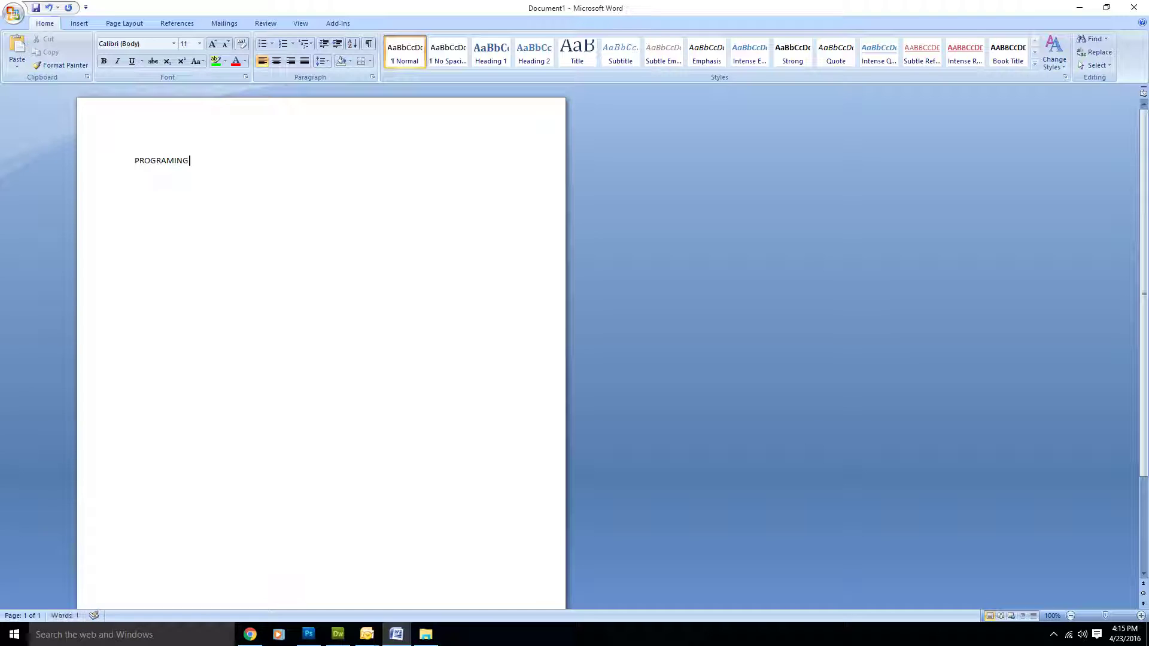
# Complete the title as "PROGRAMING 101" and format it bold at 36 pt
pyautogui.write('101')
pyautogui.tripleClick(194, 160)
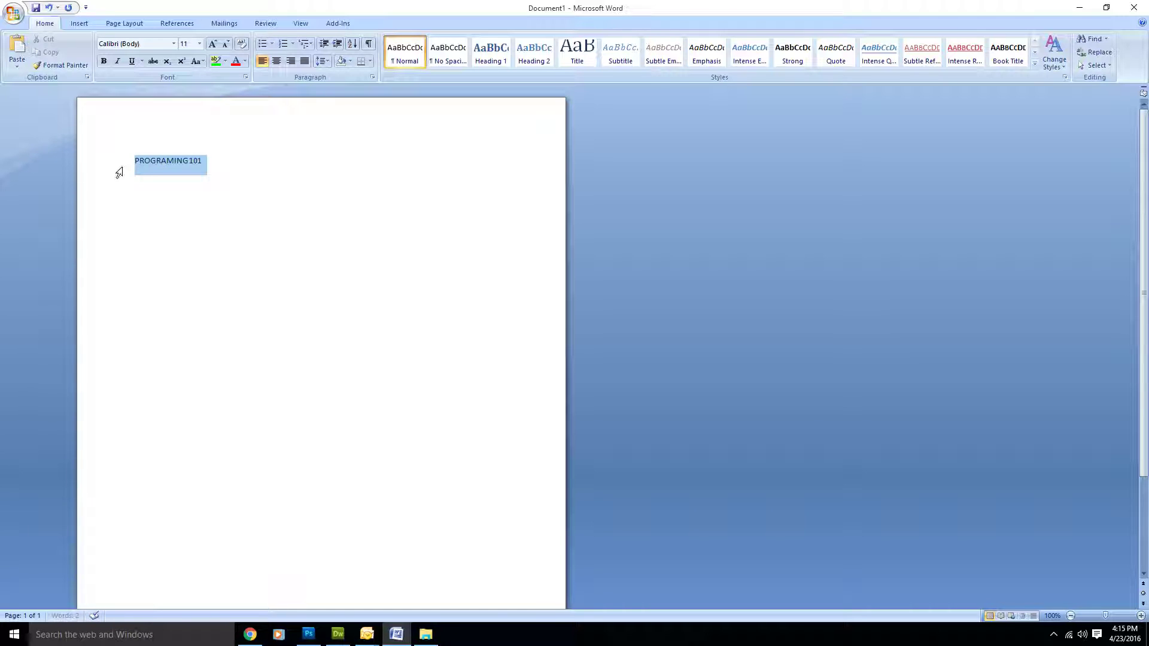
pyautogui.click(103, 61)
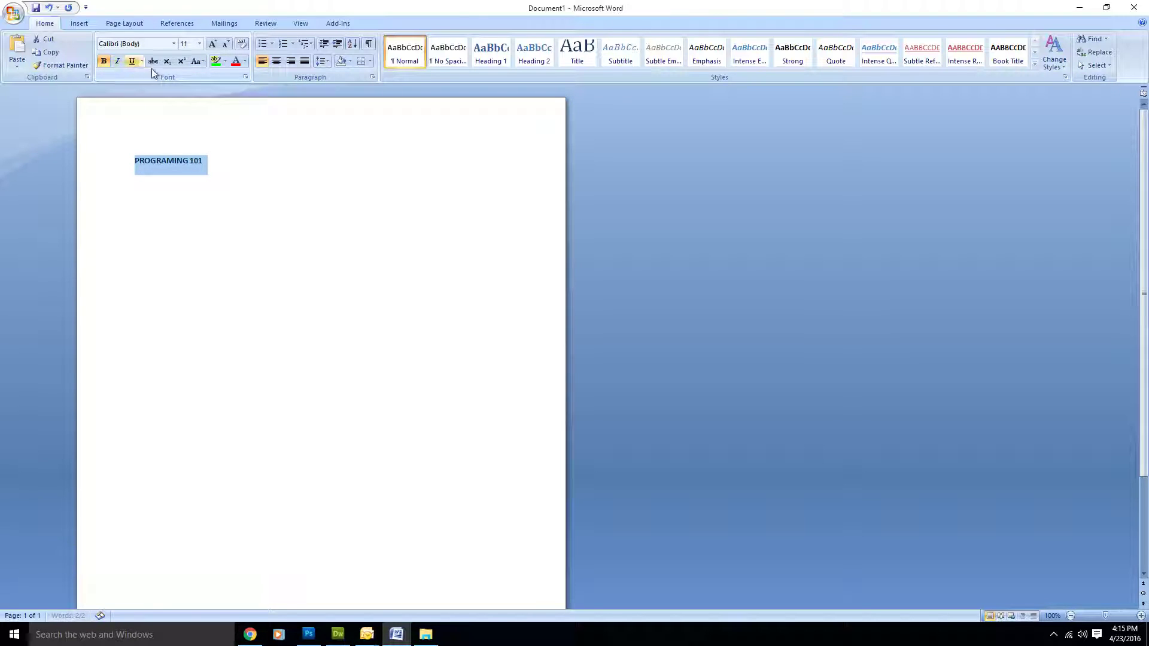
pyautogui.click(199, 43)
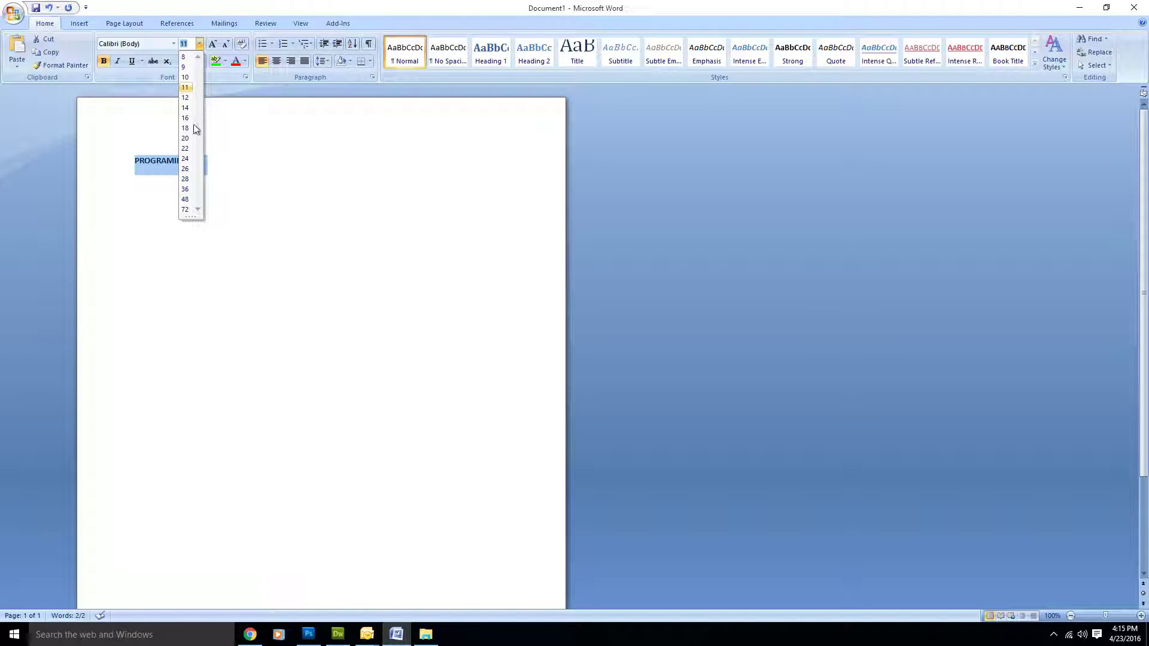
pyautogui.click(186, 191)
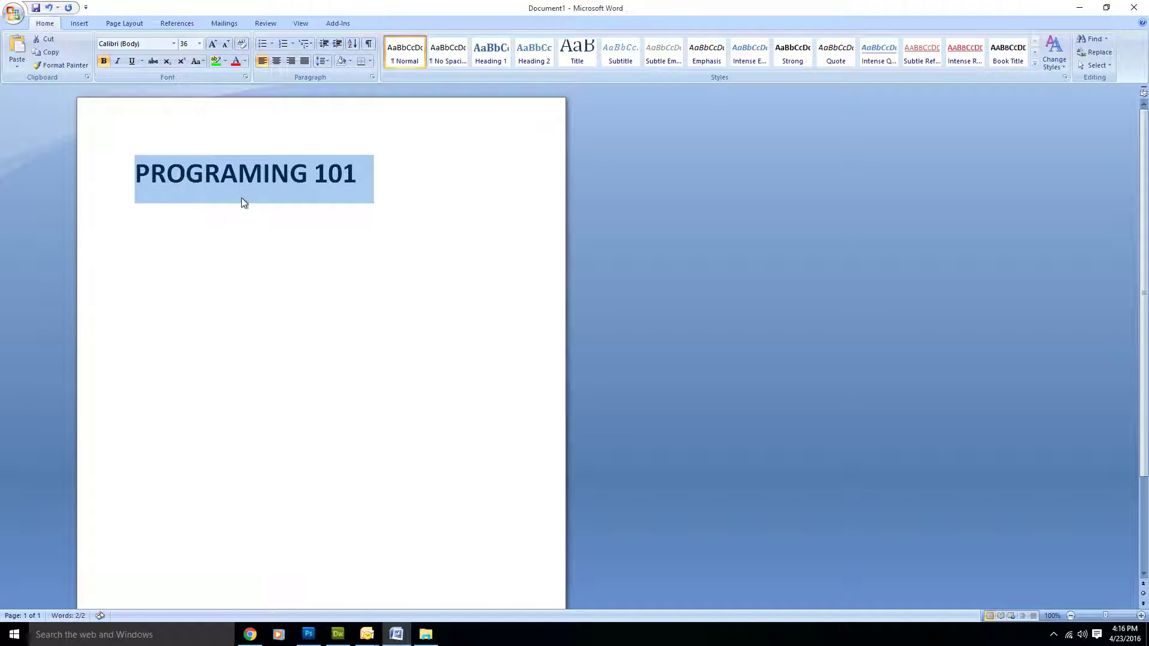
pyautogui.click(248, 202)
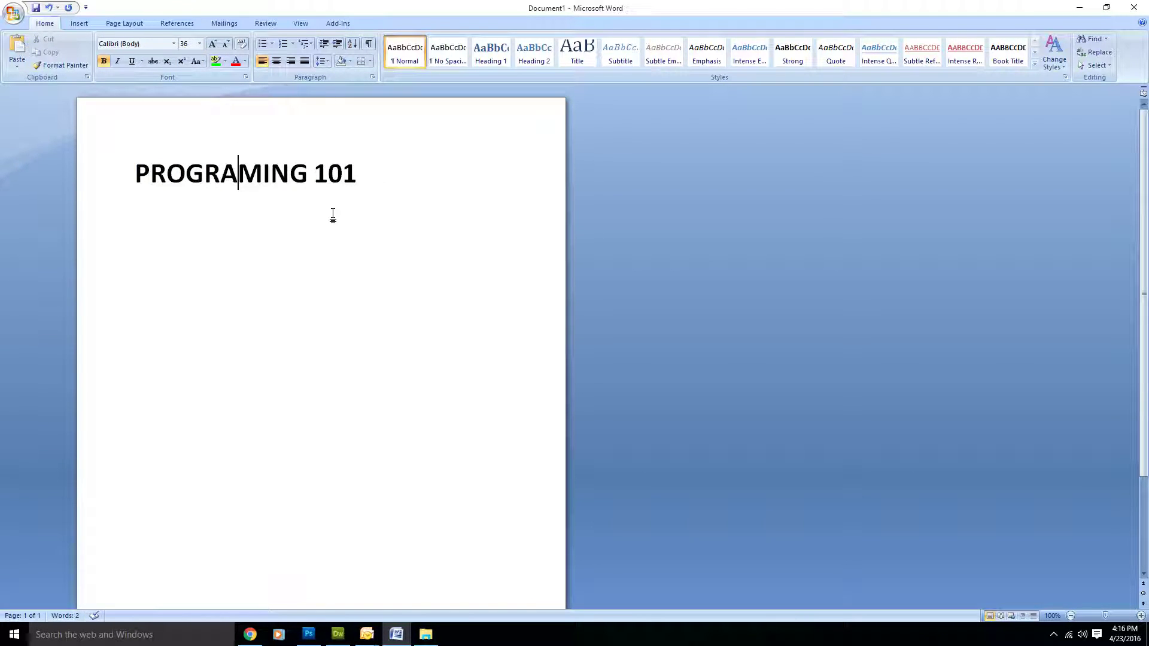
# Add the subtitle "DATE FUNCTION" on a new line below the title, at font size 20
pyautogui.click(367, 175)
pyautogui.press('Return')
pyautogui.click(199, 43)
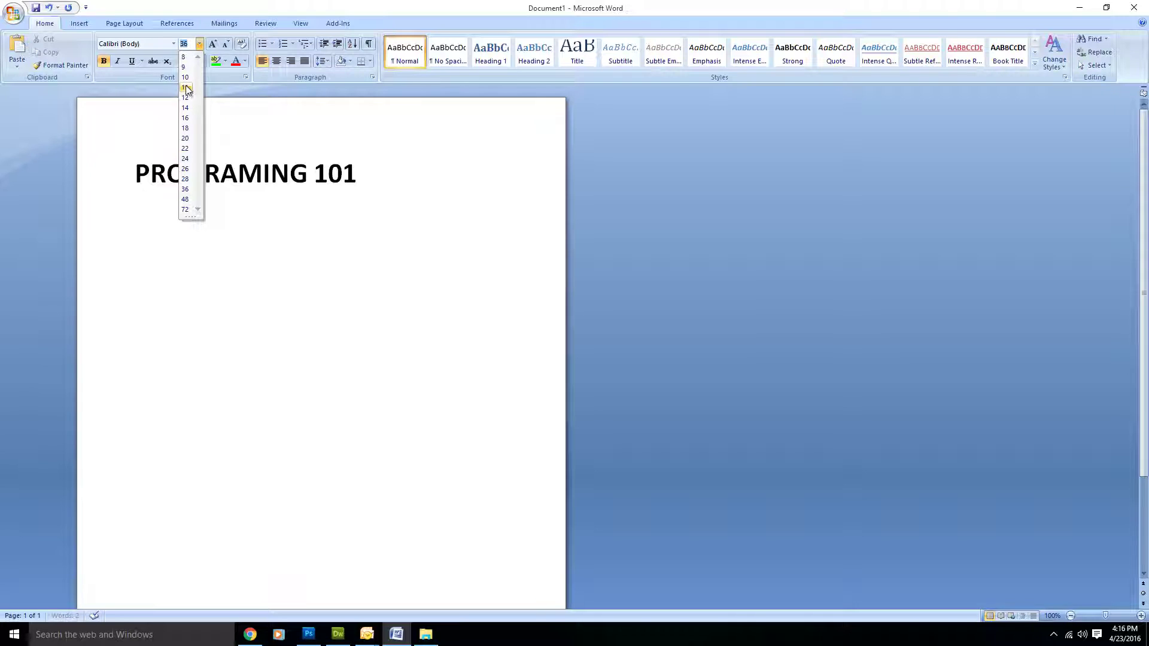
pyautogui.click(185, 97)
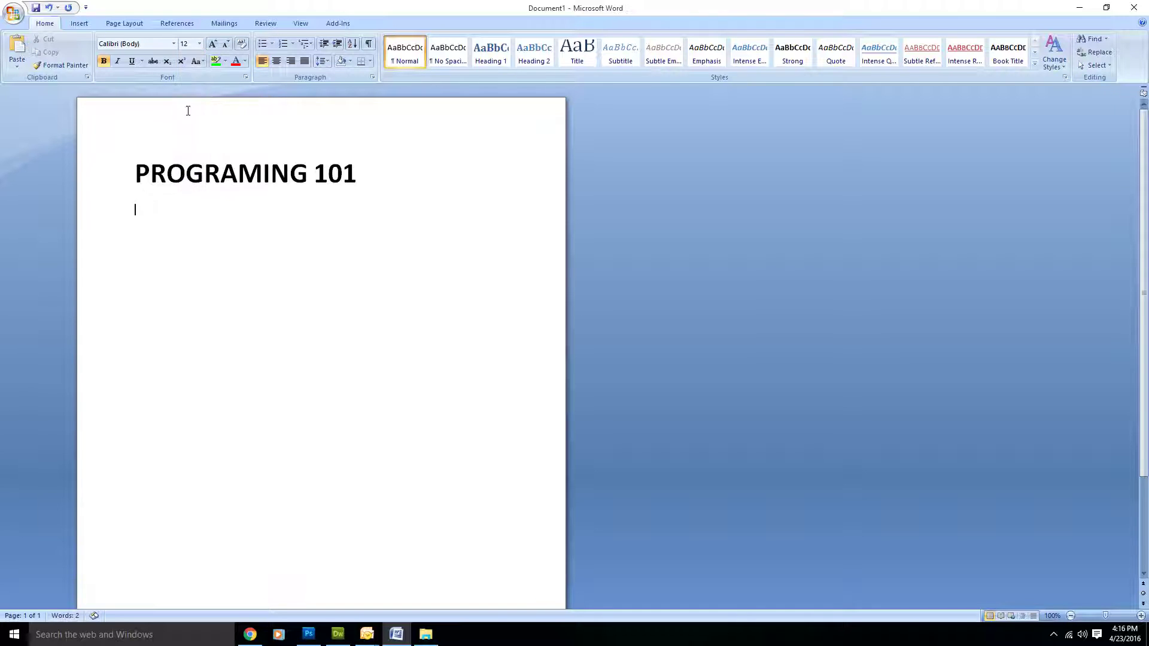
pyautogui.click(201, 44)
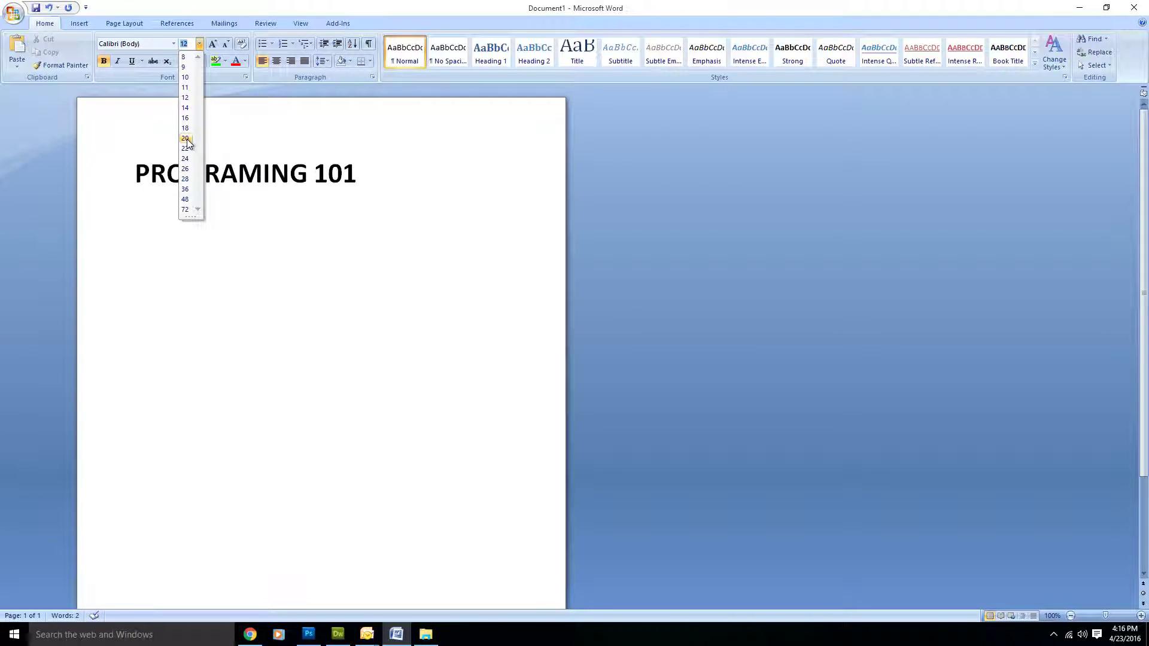
pyautogui.click(186, 138)
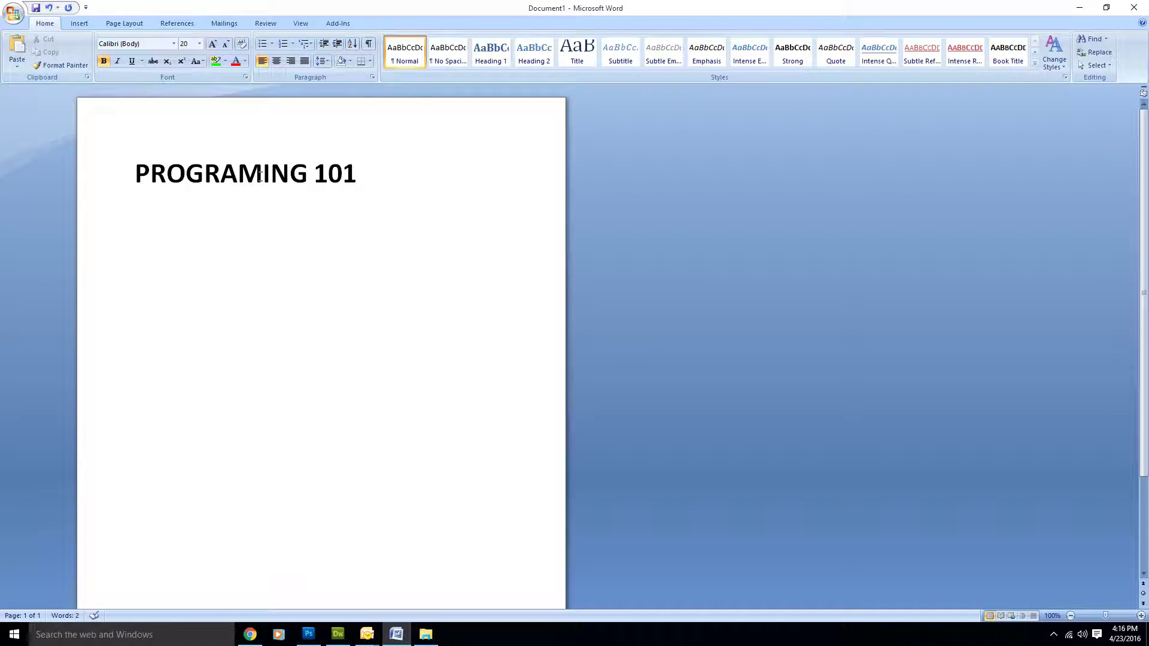
pyautogui.write('DATE FUNCTION')
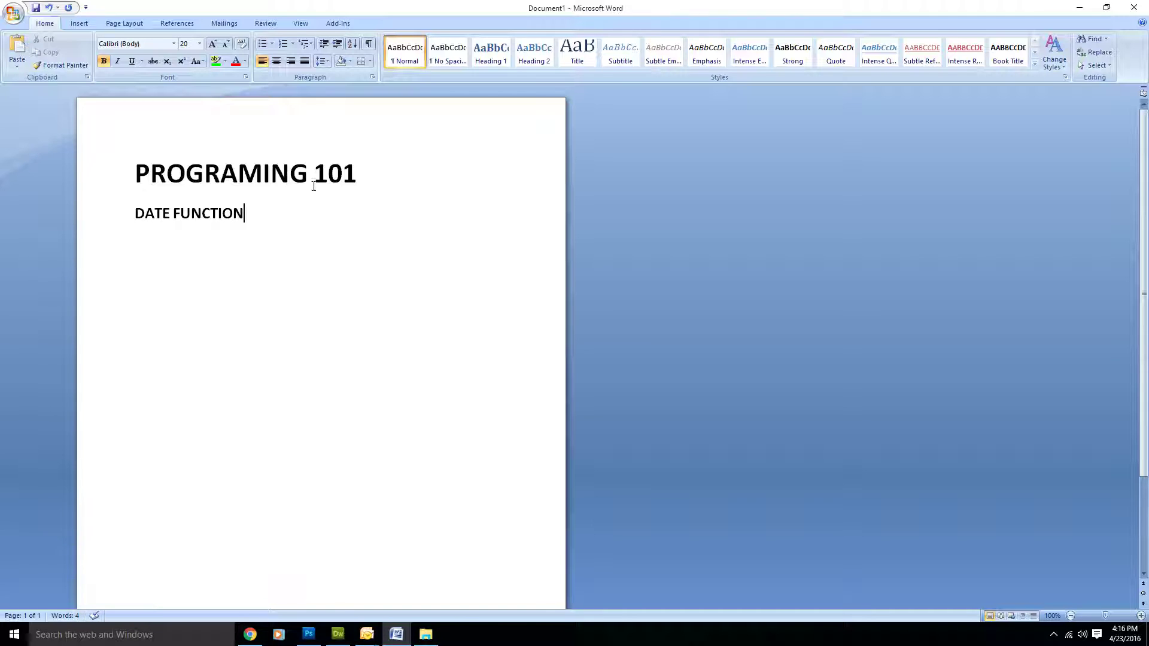
# Change the font color of the "DATE FUNCTION" subtitle to standard red
pyautogui.moveTo(254, 225); pyautogui.dragTo(135, 216)
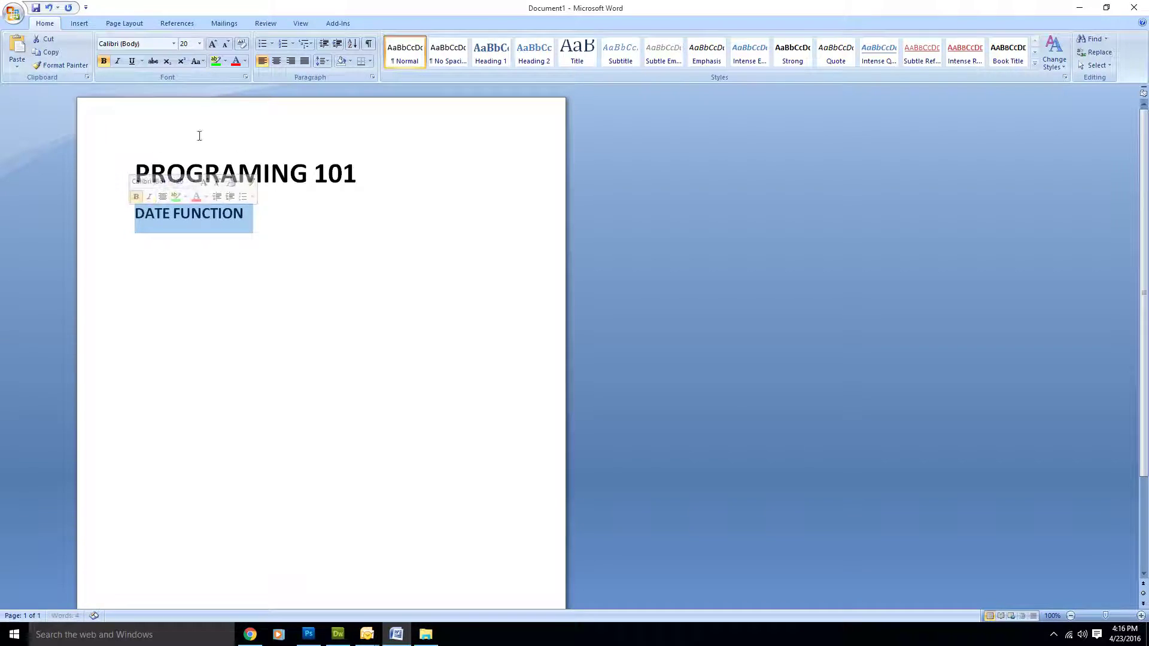
pyautogui.click(263, 227)
pyautogui.moveTo(254, 213); pyautogui.dragTo(123, 213)
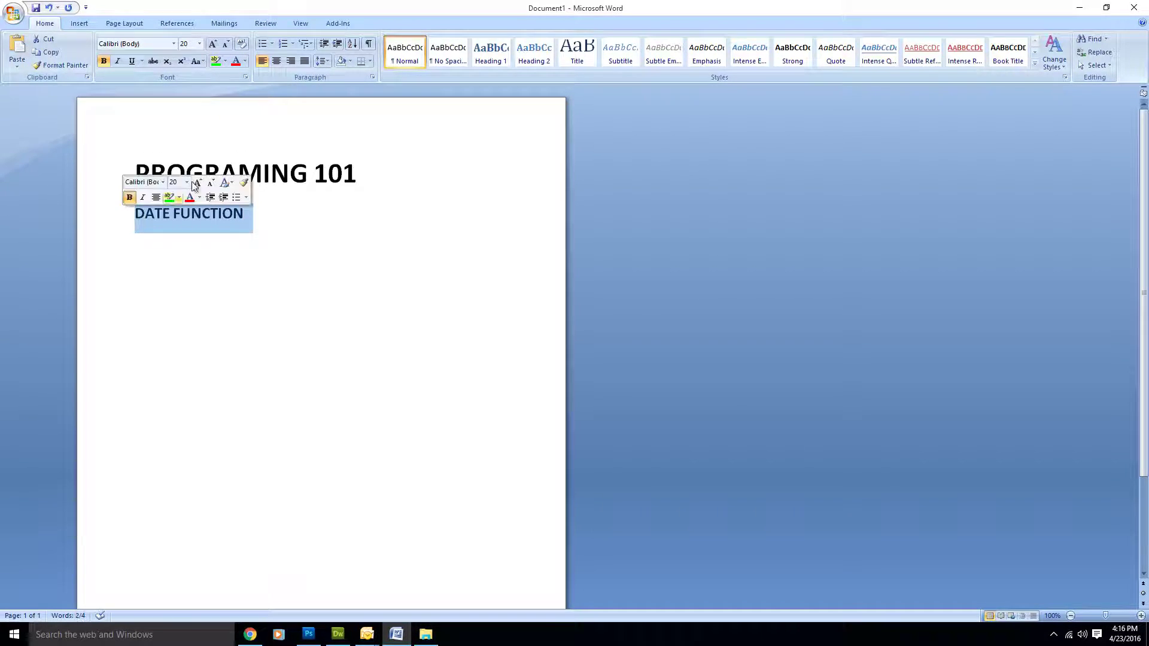
pyautogui.click(244, 61)
pyautogui.click(248, 112)
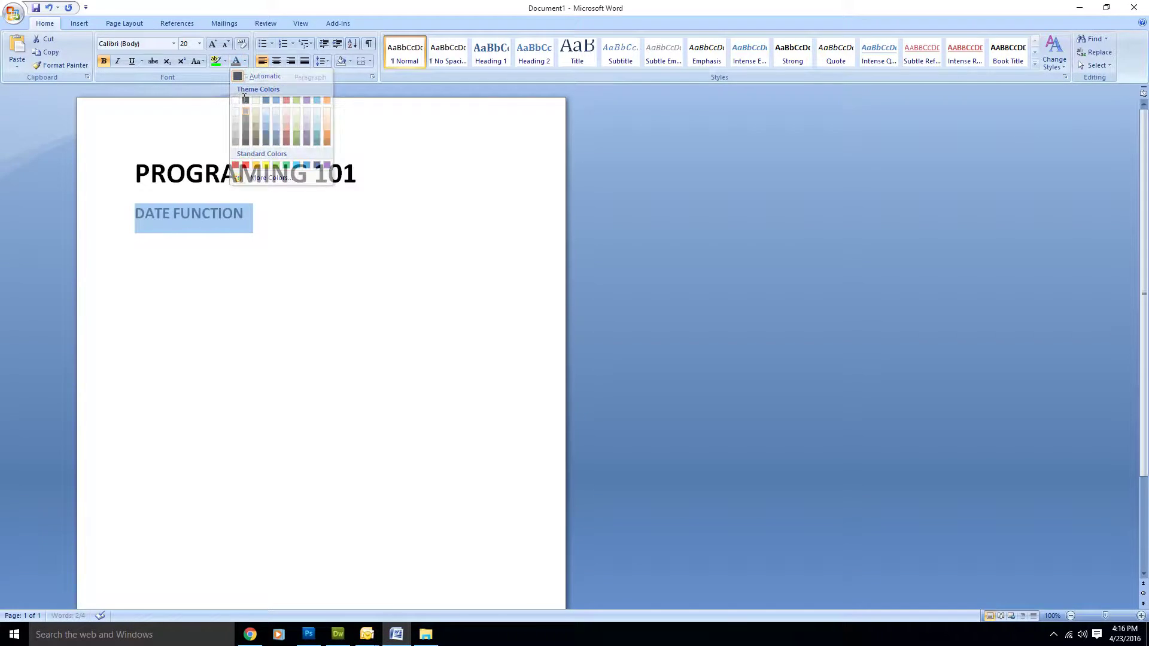
pyautogui.click(245, 62)
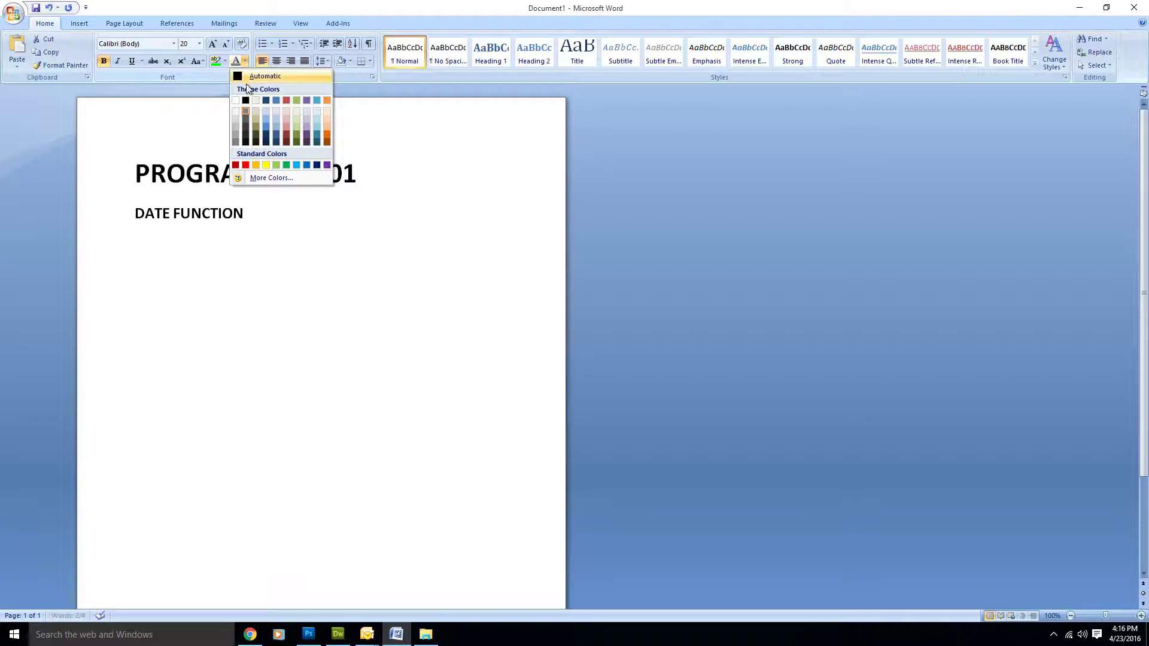
pyautogui.click(246, 164)
pyautogui.click(232, 238)
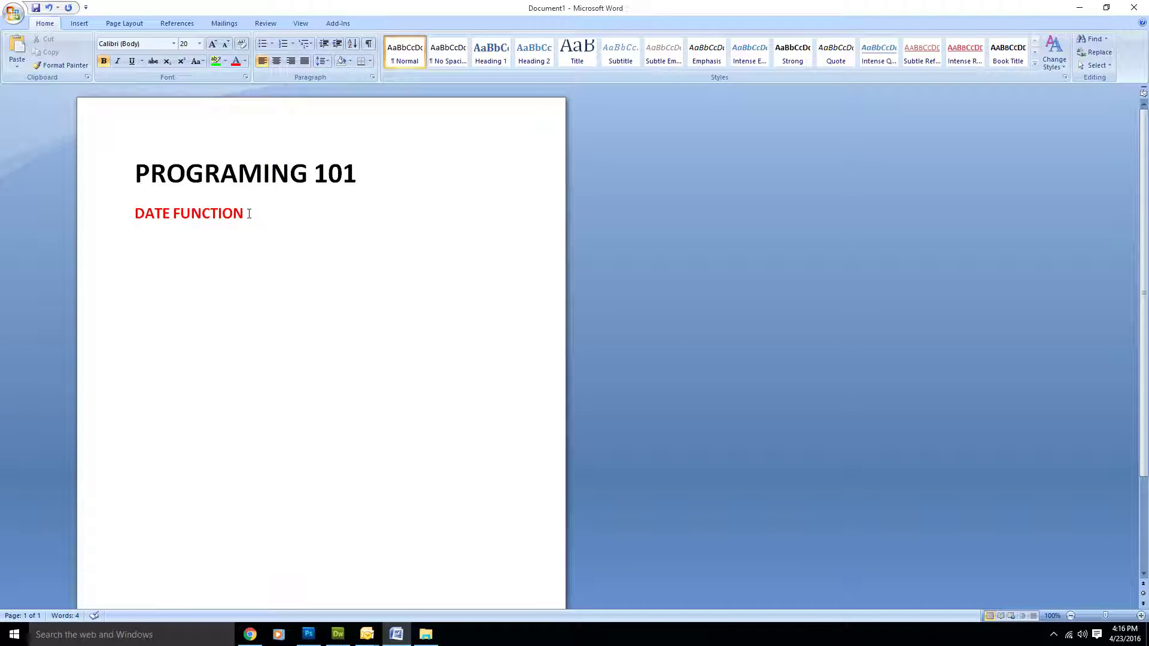
# Add the line "- ADD ONE DAY TO ANY GIVEN DATE" below the subtitle
pyautogui.press('Return')
pyautogui.write('- ADD ONE D')
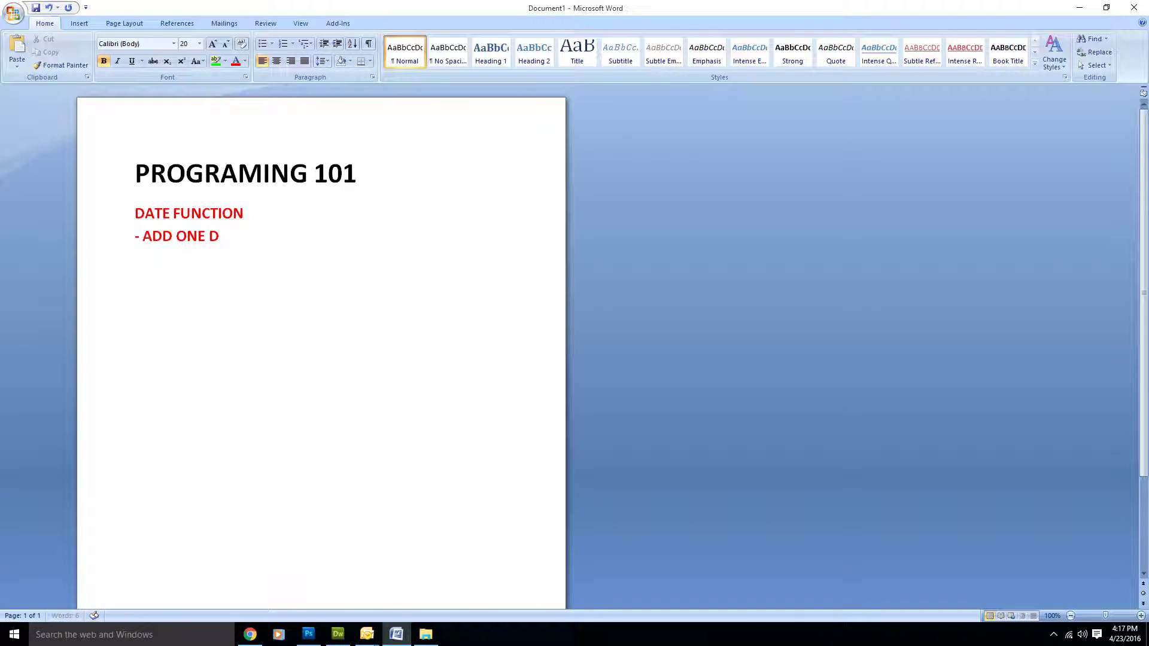
pyautogui.write('AY TO ANY')
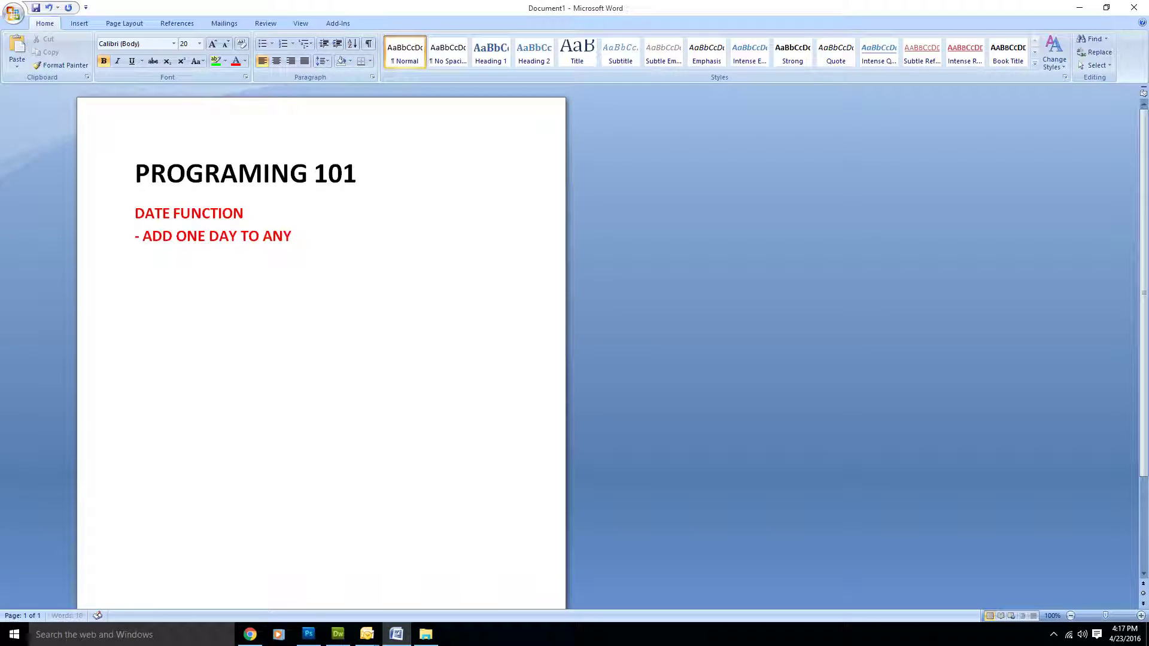
pyautogui.write(' GIVEN DATE')
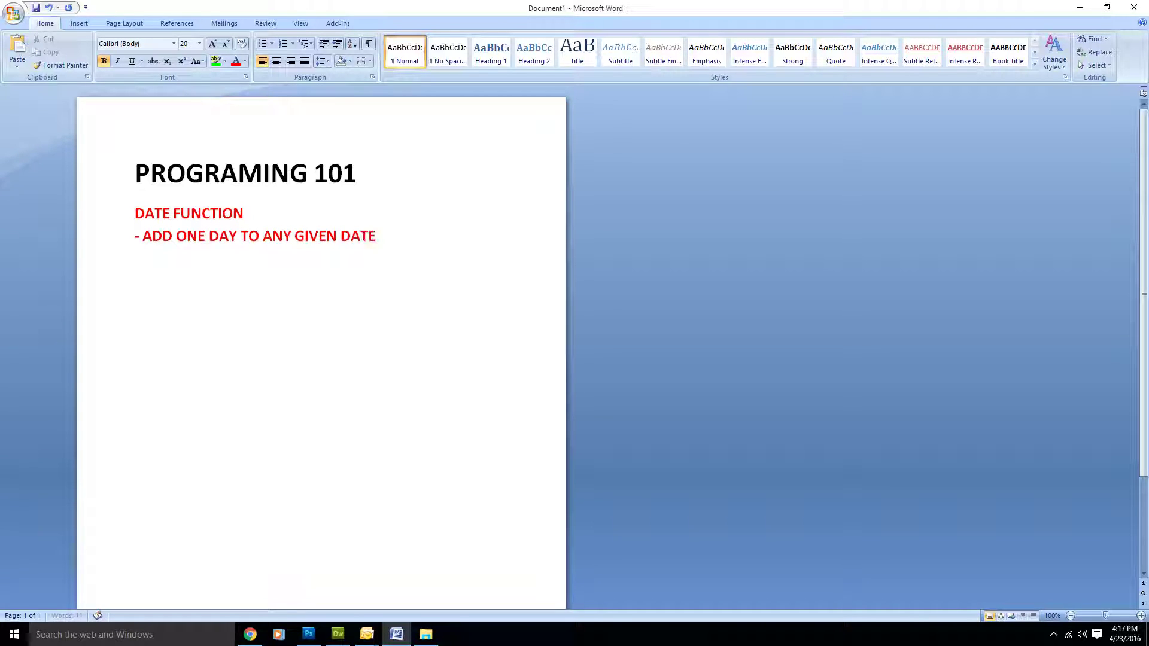
# Leave a blank line and start a numbered list with the item "USER INPUTS DATE, MM/DD/YYYY"
pyautogui.press('Return')
pyautogui.press('Return')
pyautogui.click(282, 43)
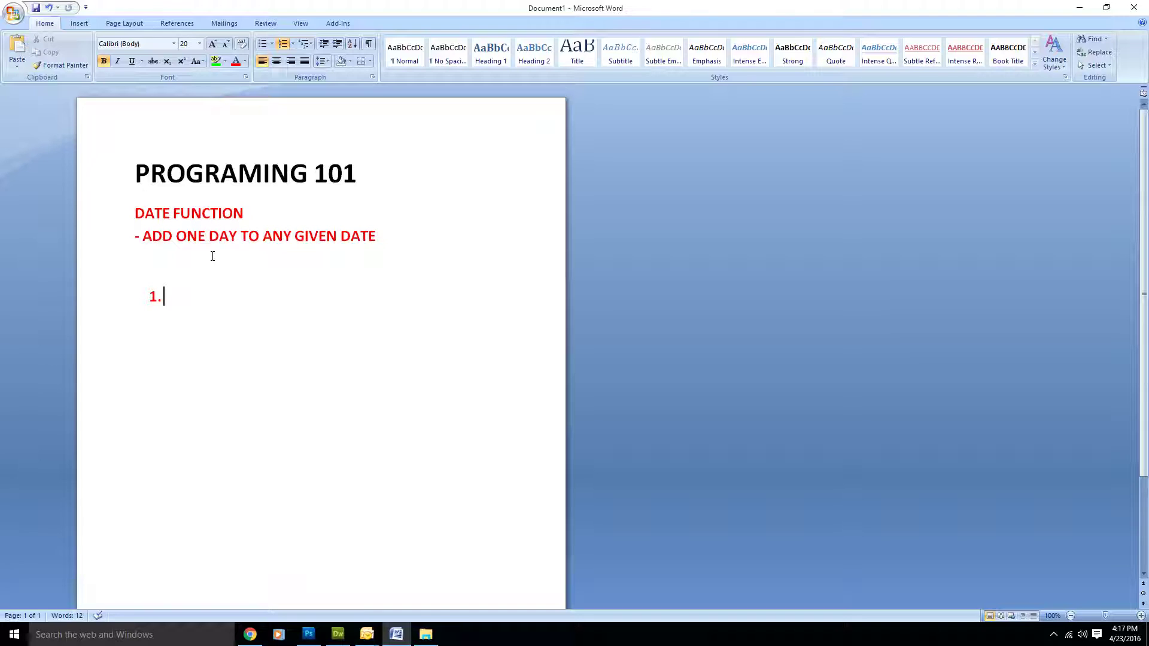
pyautogui.write('USER INPUTS DATE')
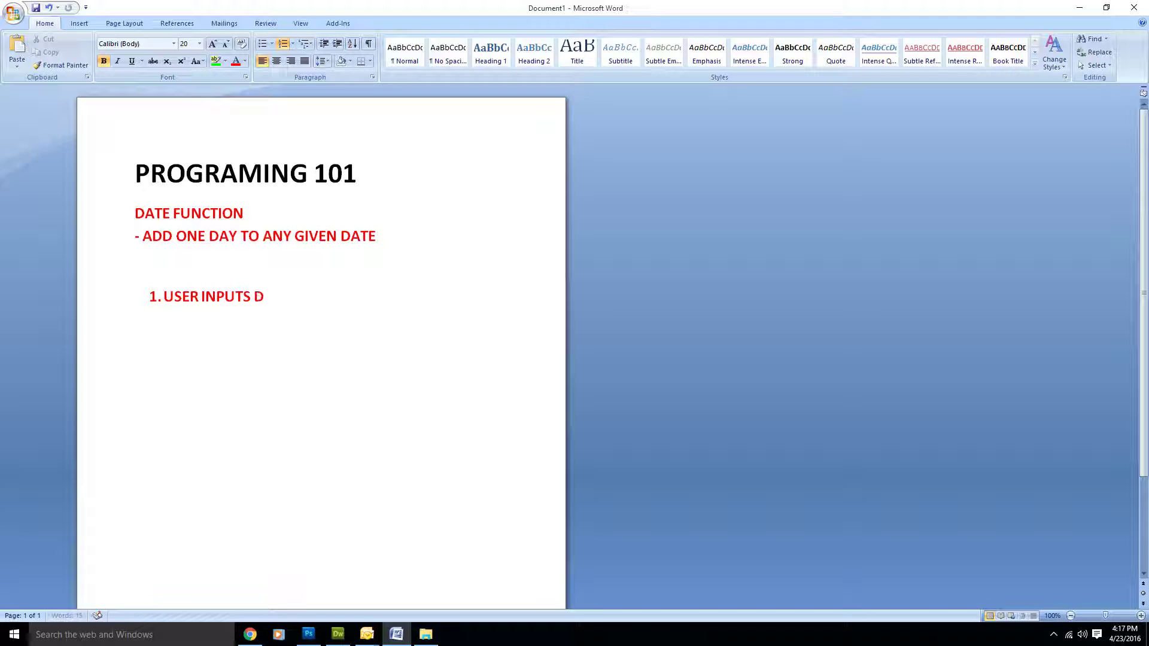
pyautogui.press('Return')
pyautogui.hotkey('ctrl', 'z')
pyautogui.write(', MM/DD')
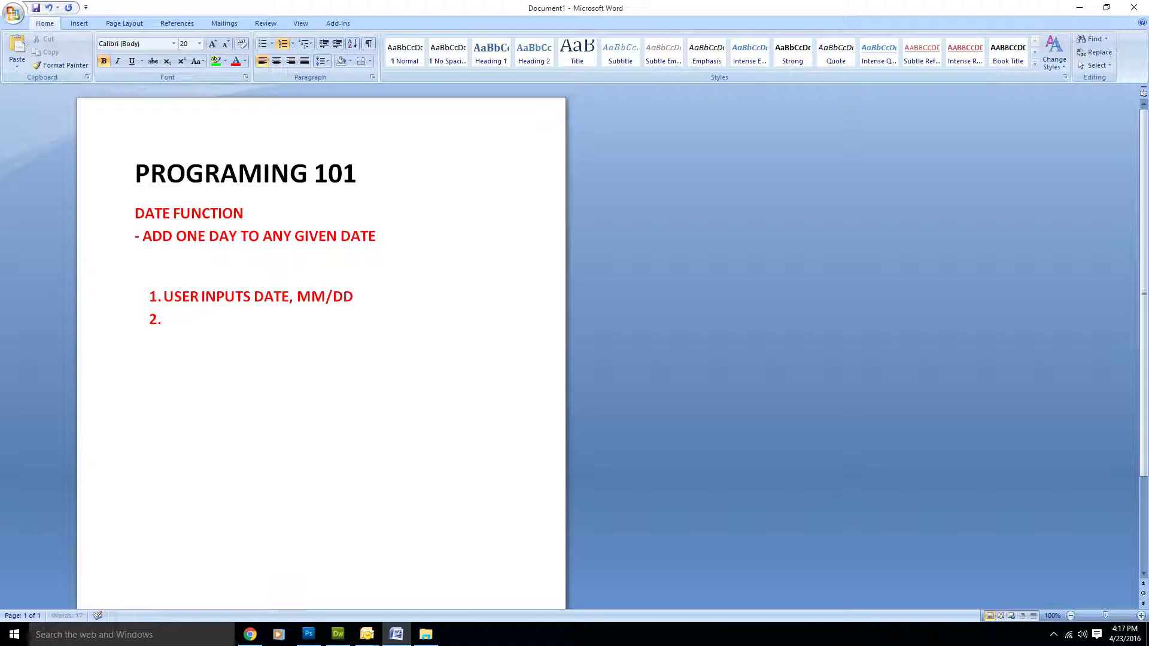
pyautogui.write('/YYYY')
# Change the font color of the first numbered item to black
pyautogui.click(135, 296)
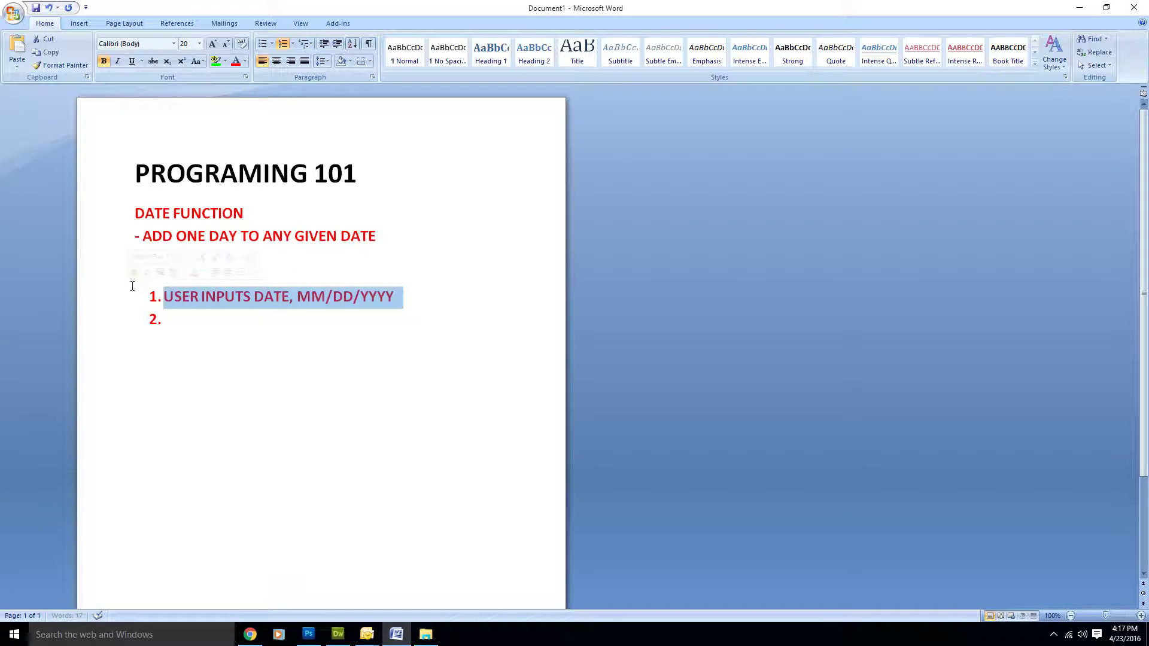
pyautogui.click(244, 61)
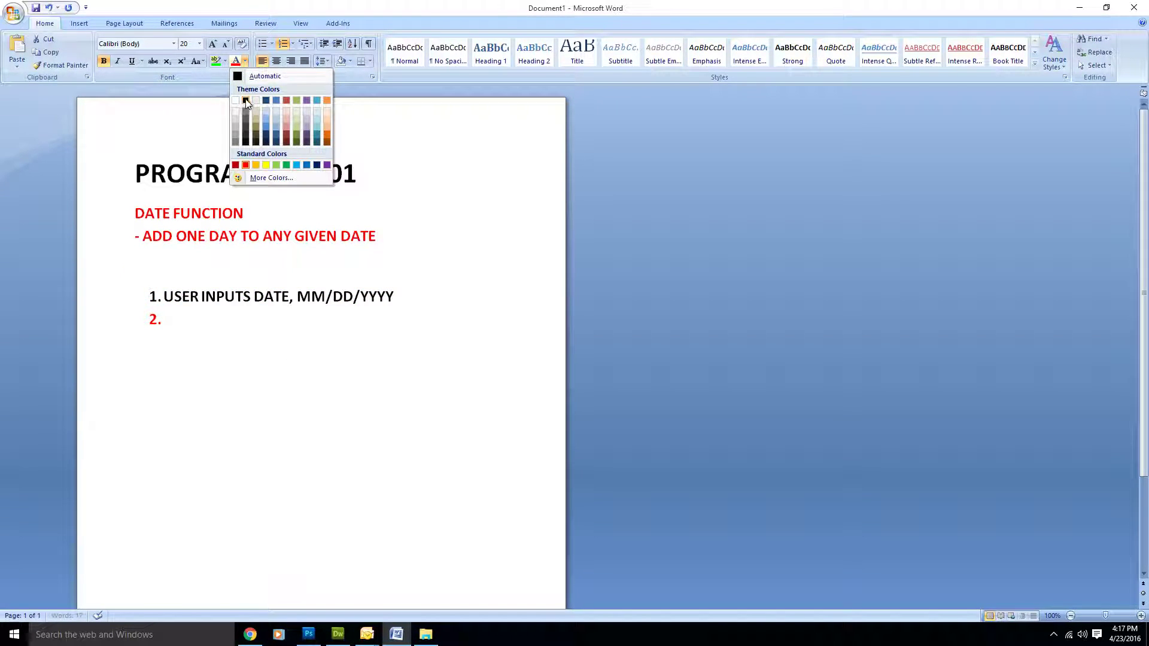
pyautogui.click(257, 76)
pyautogui.click(405, 299)
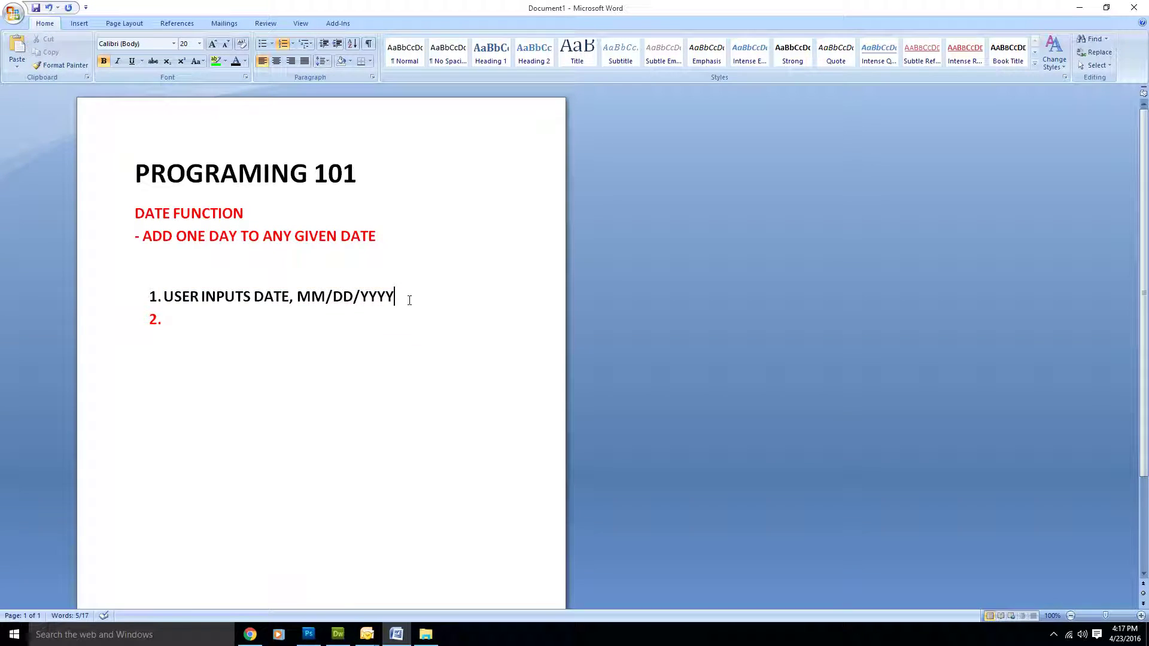
# Replace the empty red second list item with a black item reading "STORE MONTH AS $M"
pyautogui.press('Return')
pyautogui.press('Delete')
pyautogui.press('BackSpace')
pyautogui.press('BackSpace')
pyautogui.press('Return')
pyautogui.write('STORE MOTH')
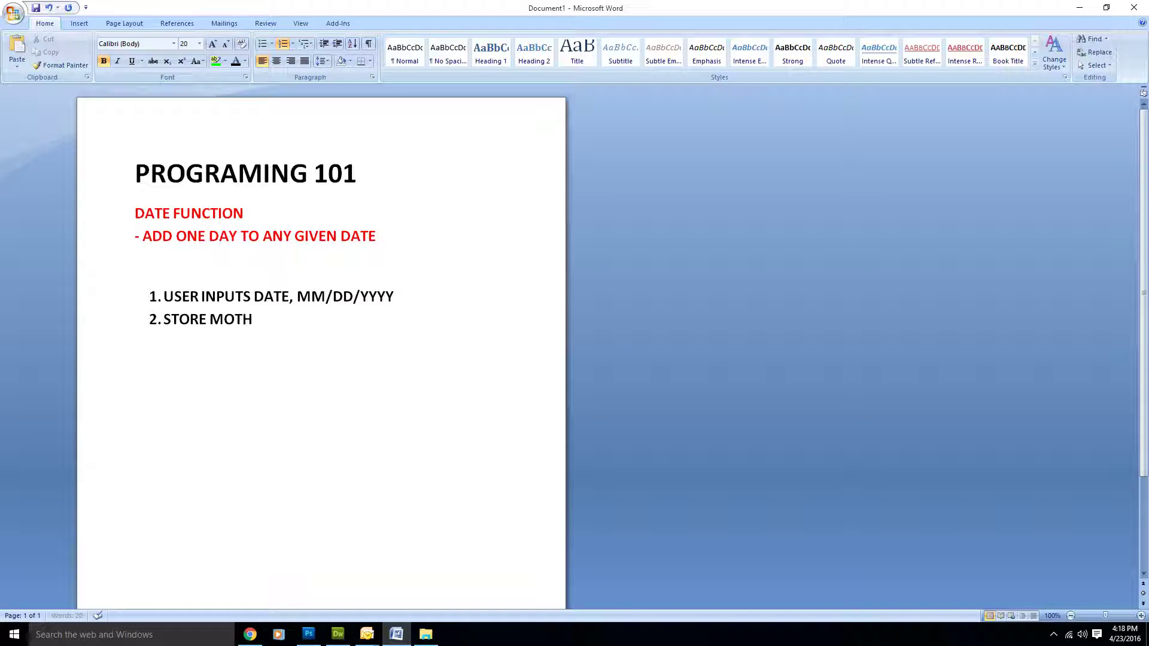
pyautogui.press('BackSpace')
pyautogui.press('BackSpace')
pyautogui.write('NTH')
pyautogui.write(' AT')
pyautogui.press('BackSpace')
pyautogui.write('S $M')
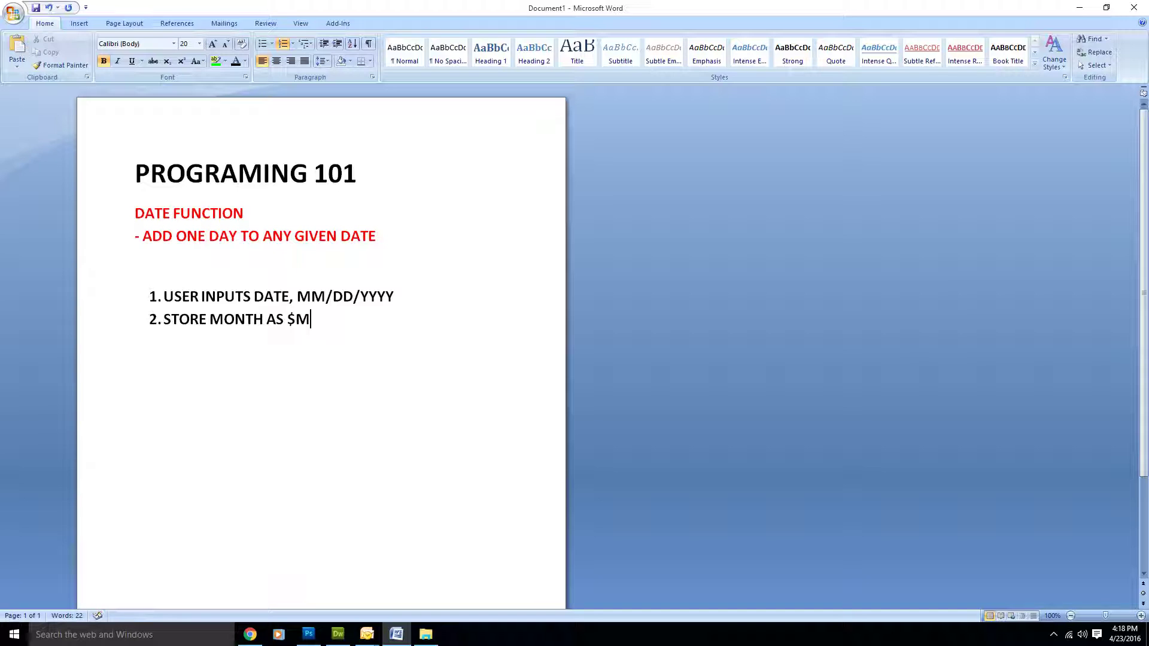
# Add "STORE DAY AS $D" and "STORE YEAR AS $Y" as list items 3 and 4
pyautogui.press('Return')
pyautogui.write('STORE ')
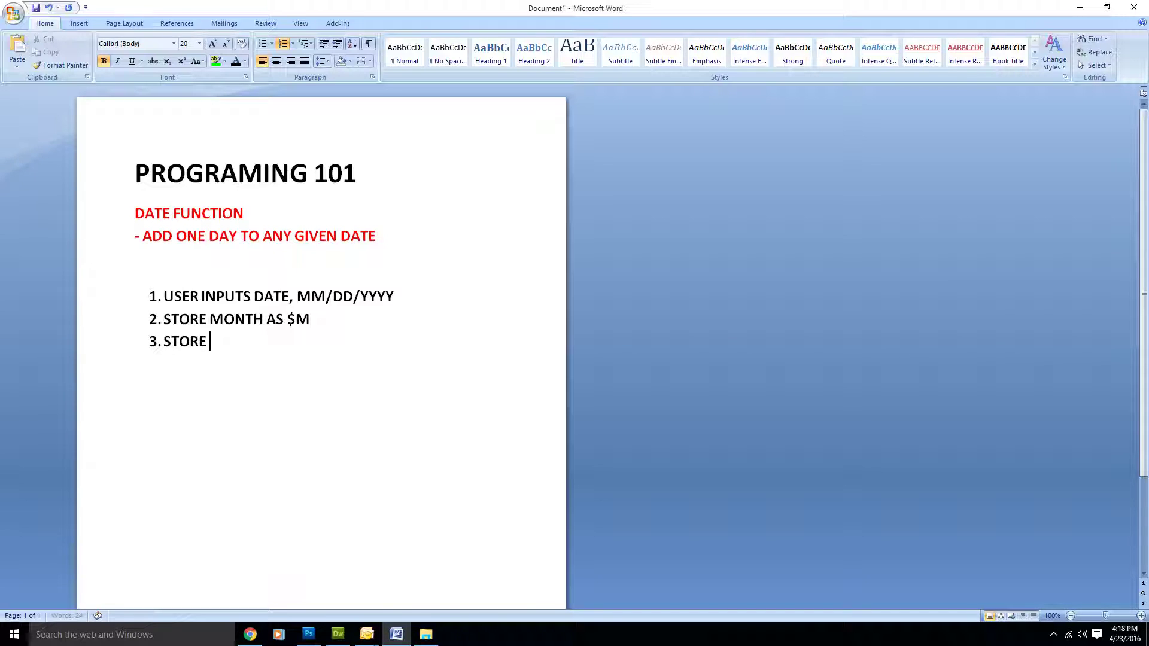
pyautogui.write('DATE')
pyautogui.press('BackSpace')
pyautogui.press('BackSpace')
pyautogui.press('BackSpace')
pyautogui.write('AY AS $D ')
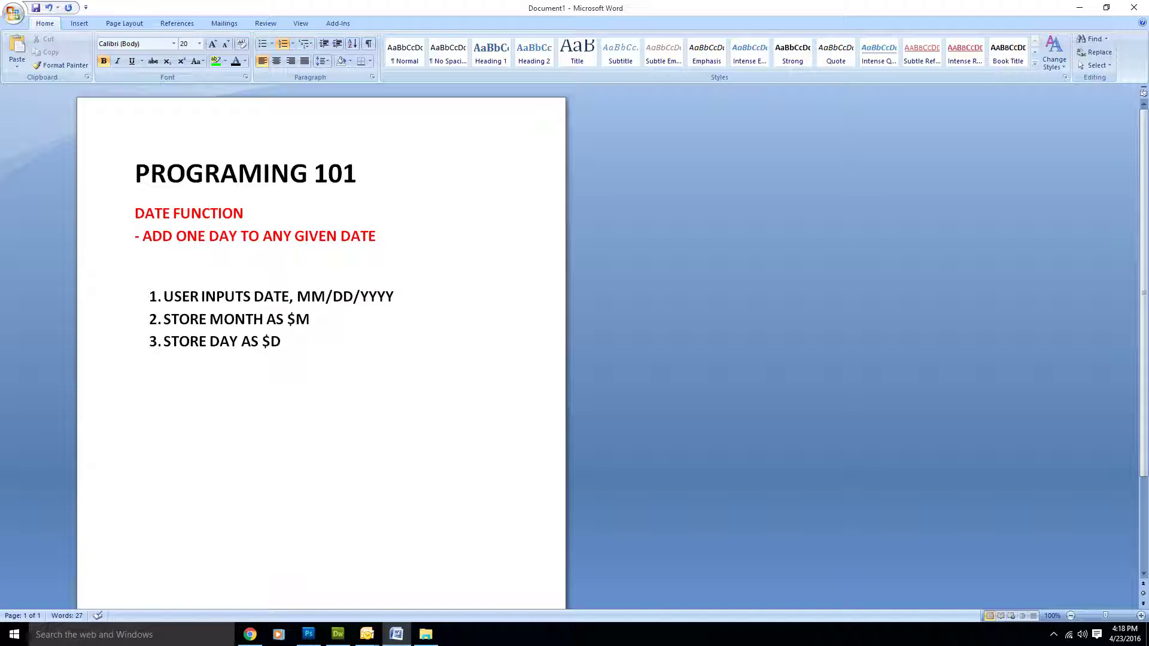
pyautogui.write('STORE YEAR AS ')
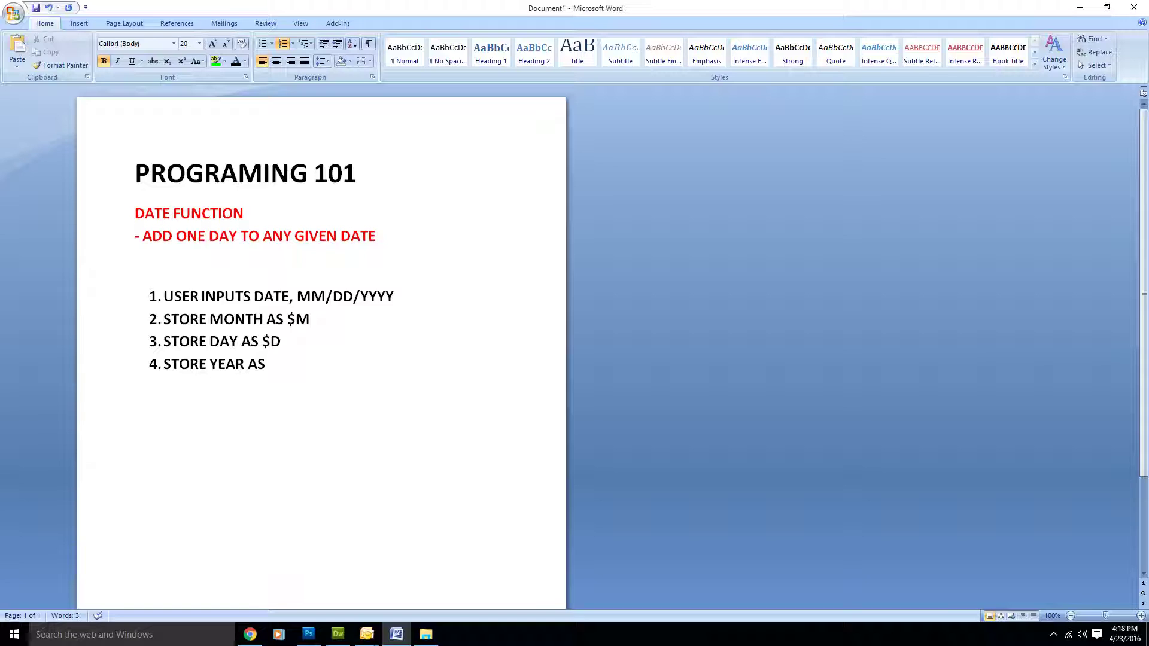
pyautogui.write('$Y')
# Add the variable assignments "$M = MM", "$D = DD" and "$Y = YYYY" as list items 5 to 7
pyautogui.press('Return')
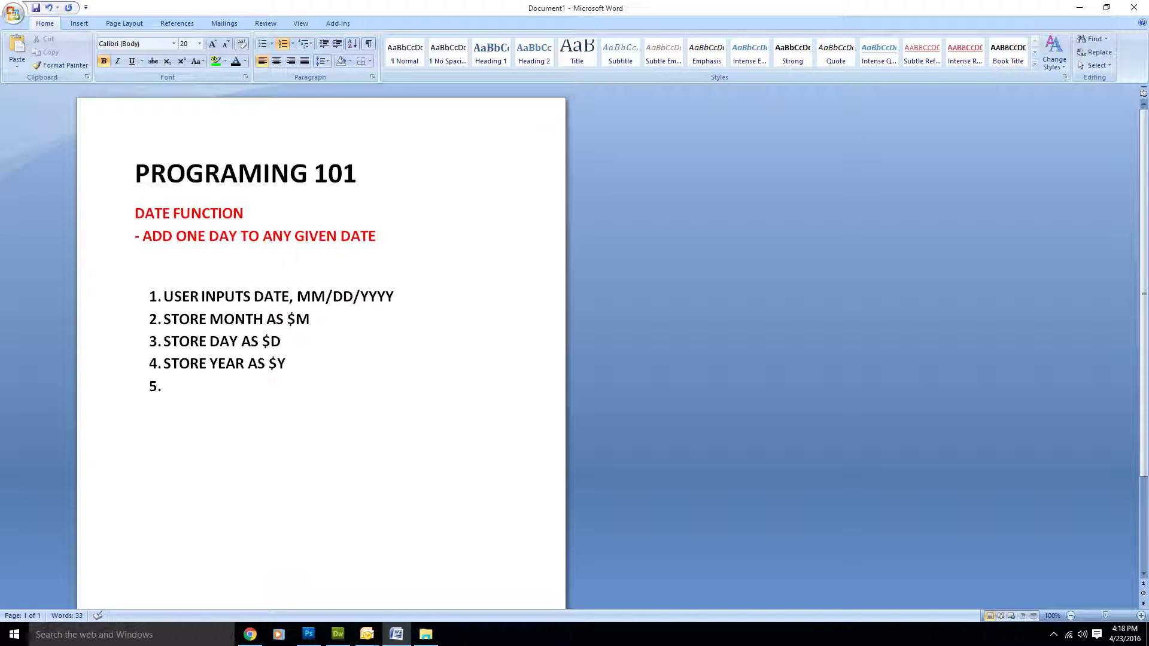
pyautogui.write('$M = MM')
pyautogui.press('Return')
pyautogui.write('$d')
pyautogui.press('BackSpace')
pyautogui.write('D')
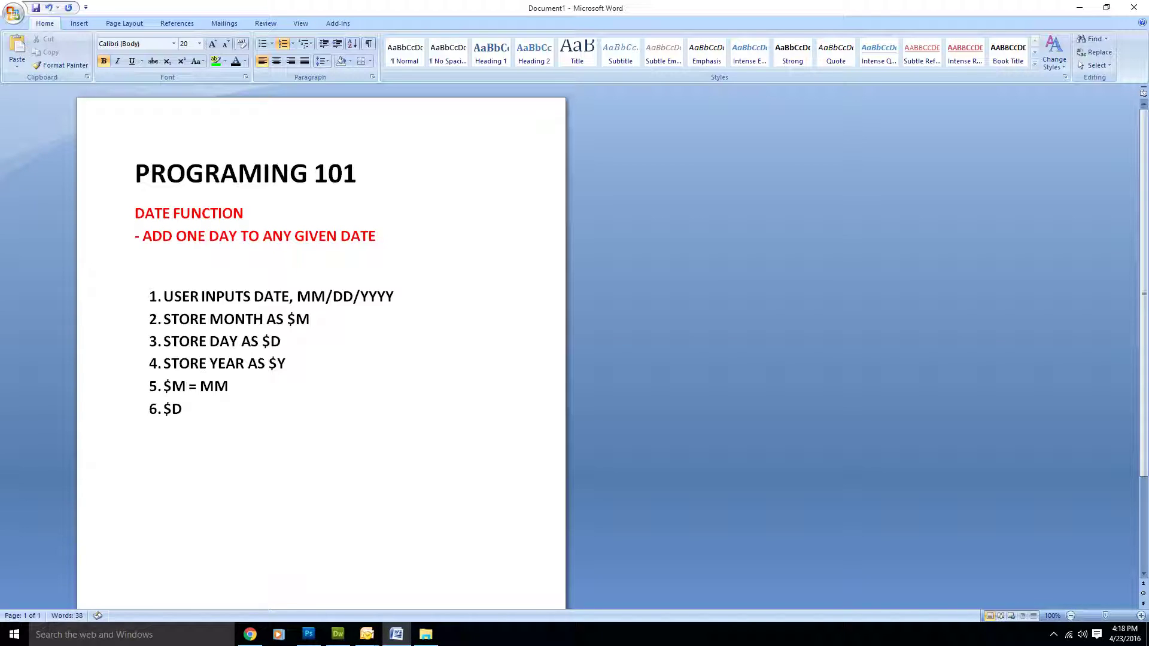
pyautogui.write(' = DD')
pyautogui.press('Return')
pyautogui.write('$Y')
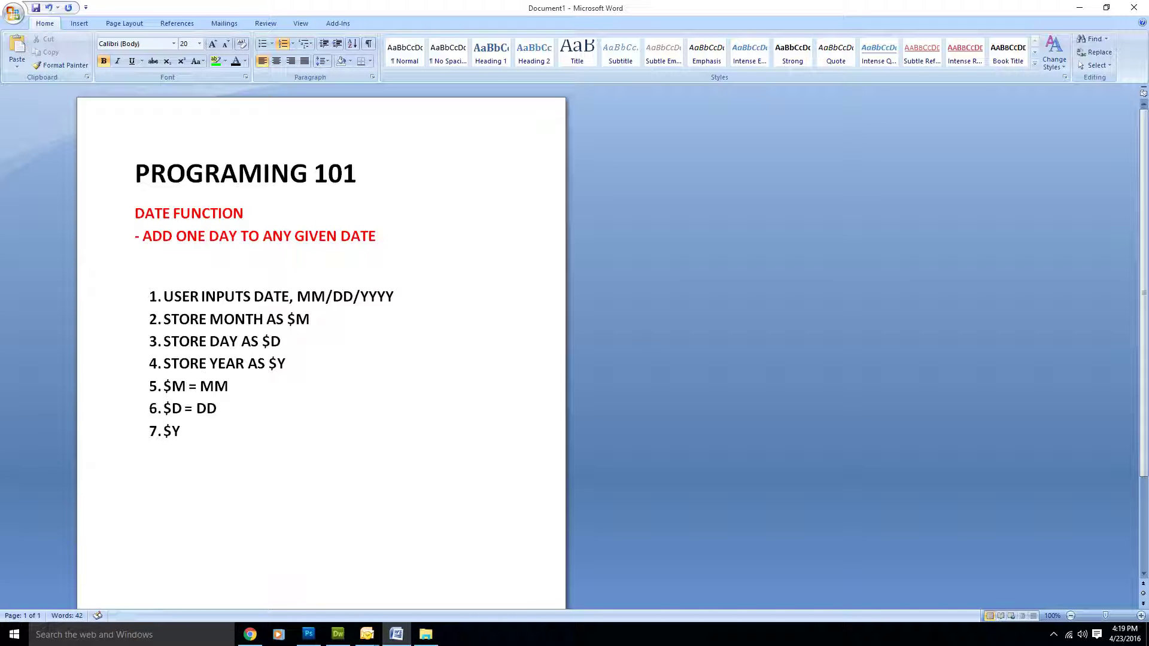
pyautogui.write('= y')
pyautogui.press('BackSpace')
pyautogui.write('YYYY')
# Add an empty list item 8 after "$Y = YYYY"
pyautogui.moveTo(297, 296); pyautogui.dragTo(413, 295)
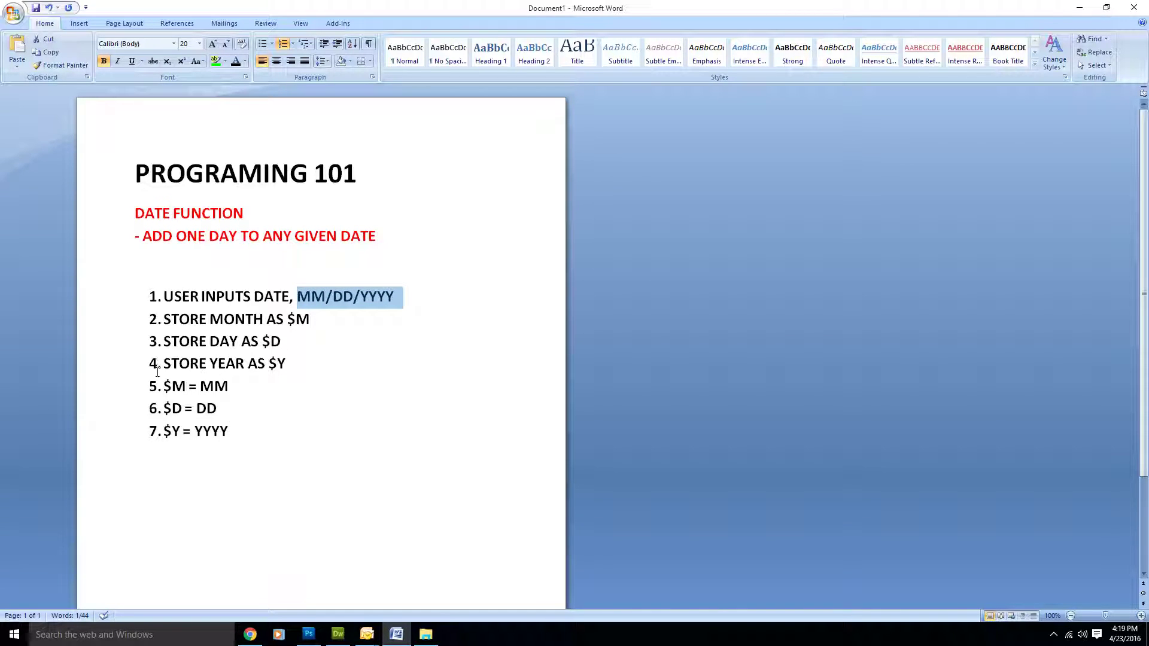
pyautogui.click(240, 435)
pyautogui.press('Return')
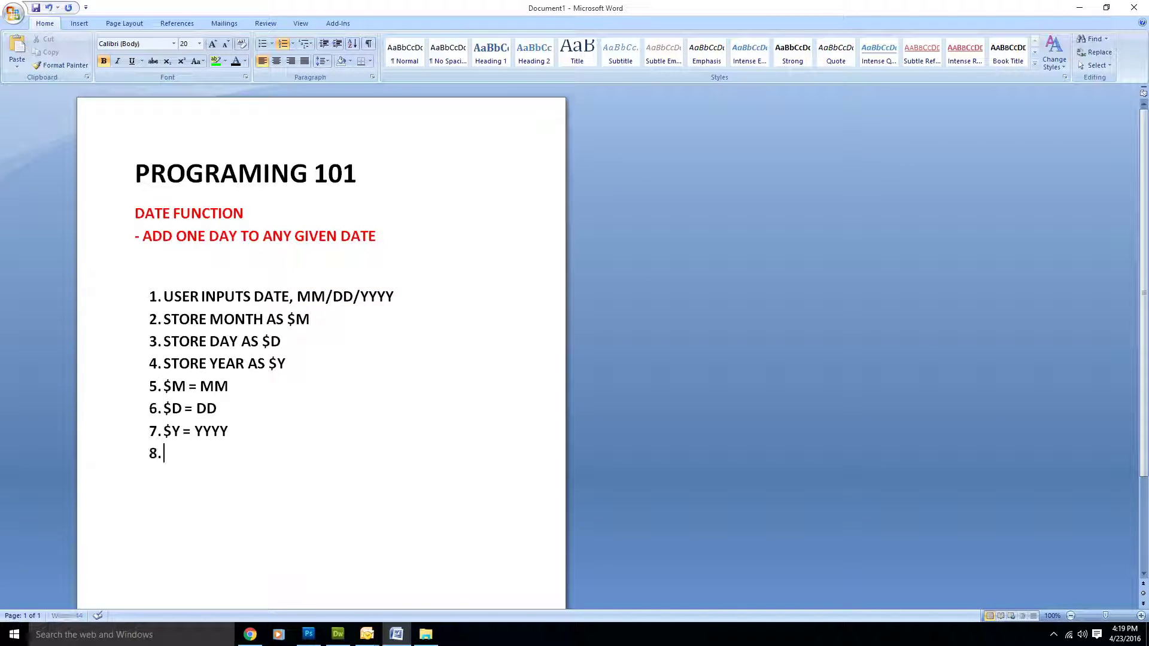
# Try indenting the three variable assignments as sub-items under "STORE YEAR AS $Y", and undo the indent
pyautogui.moveTo(229, 431); pyautogui.dragTo(164, 386)
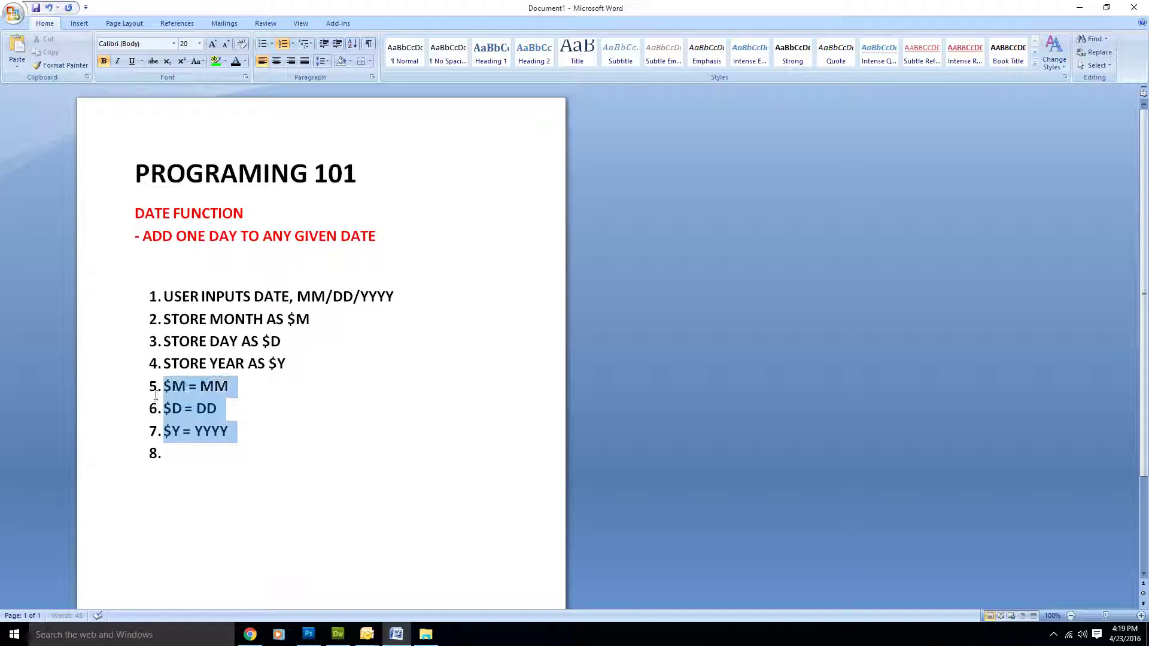
pyautogui.click(336, 44)
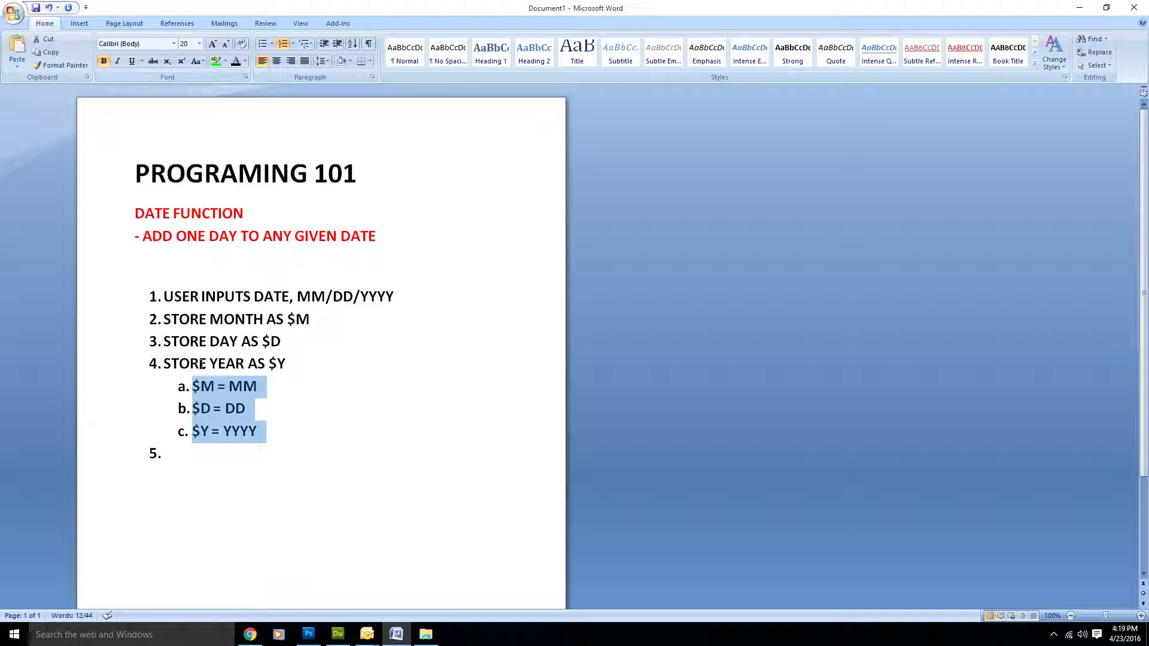
pyautogui.click(267, 385)
pyautogui.click(163, 390)
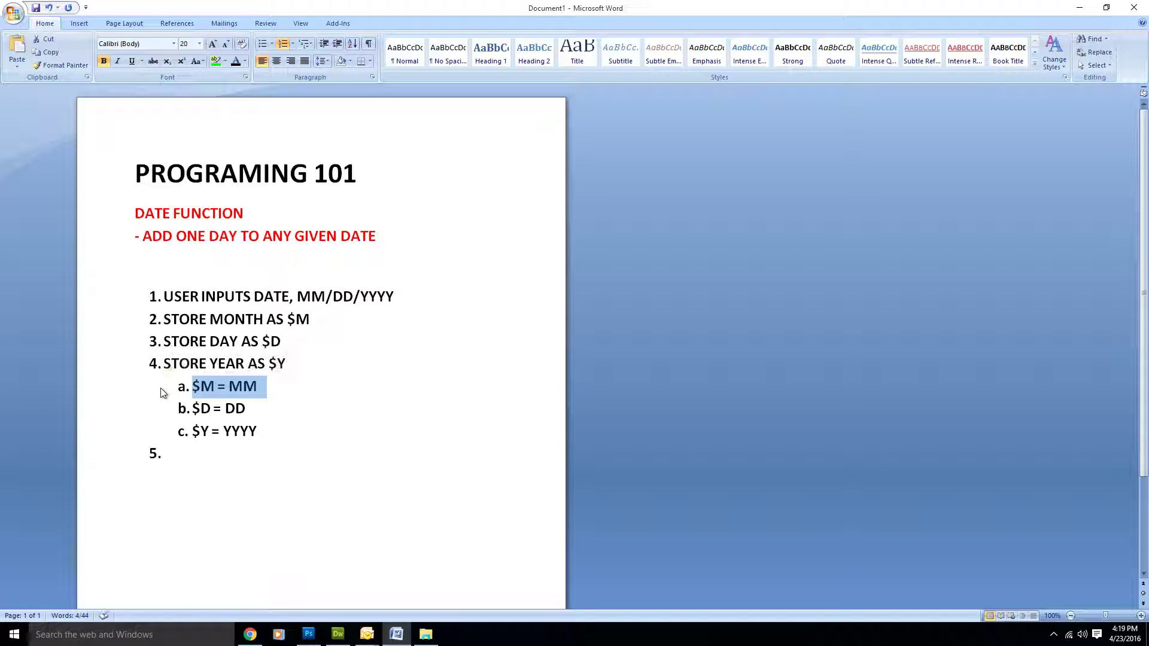
pyautogui.hotkey('ctrl', 'z')
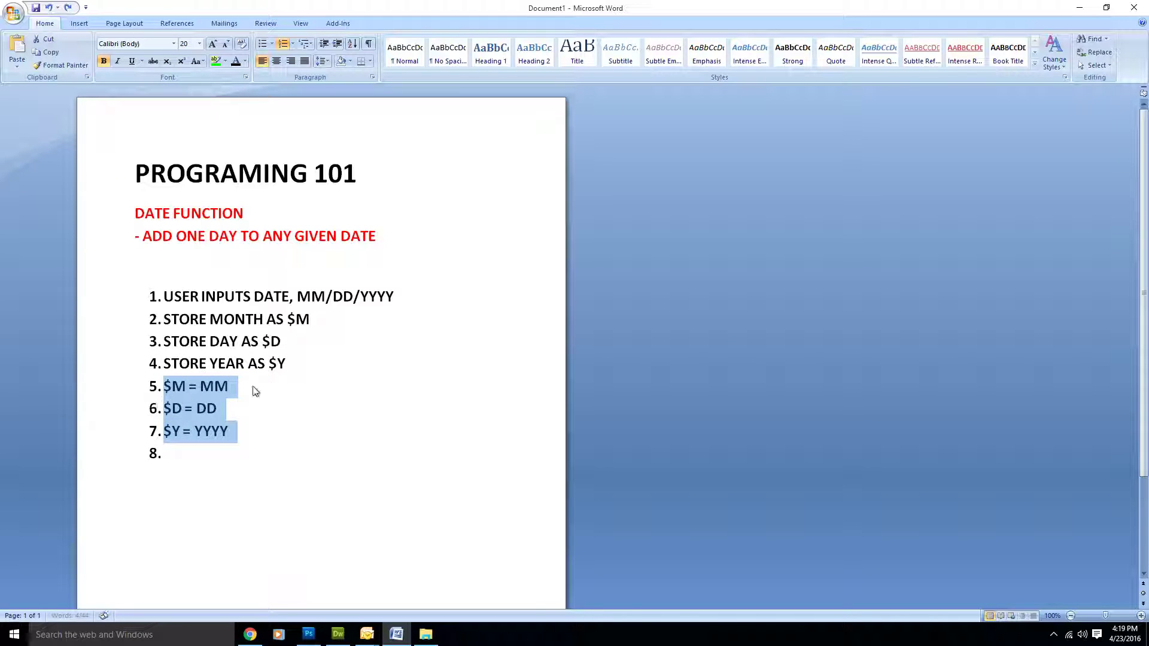
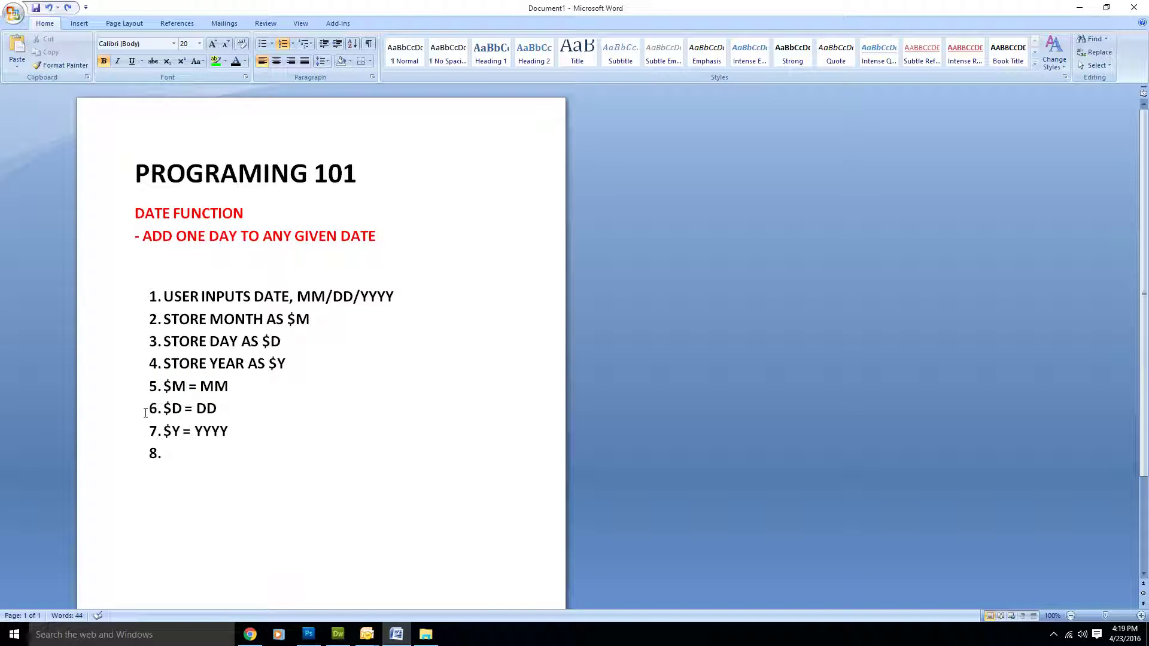
# Move "$M = MM" directly below "STORE MONTH AS $M" and indent it as a sub-item
pyautogui.moveTo(166, 389); pyautogui.dragTo(163, 342)
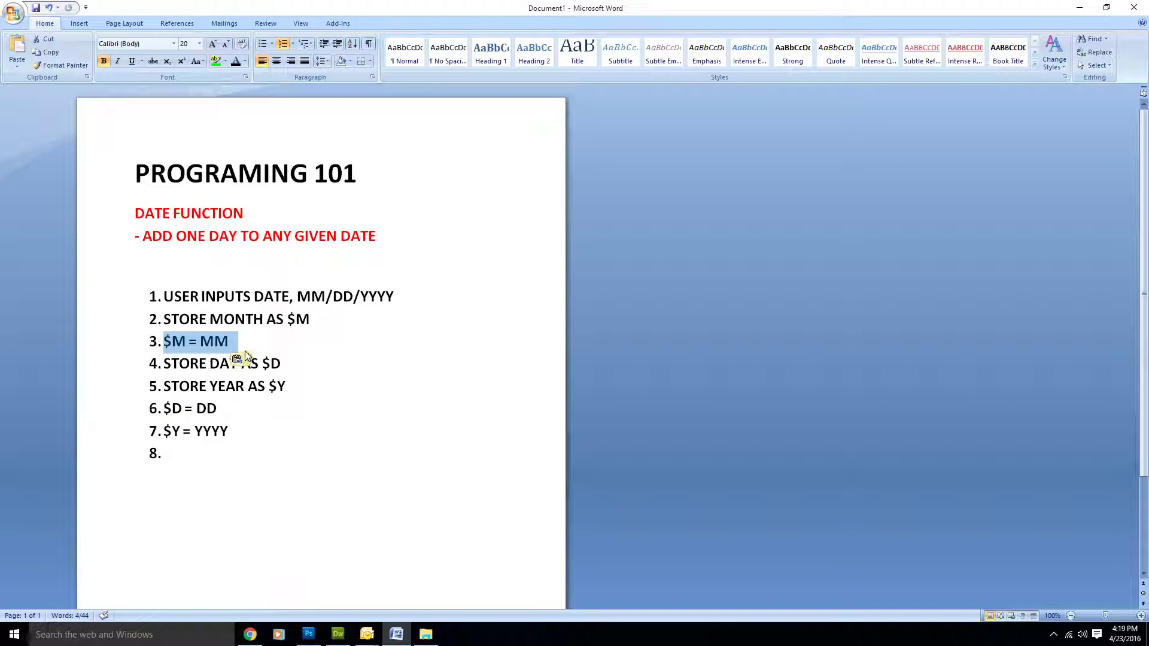
pyautogui.click(243, 336)
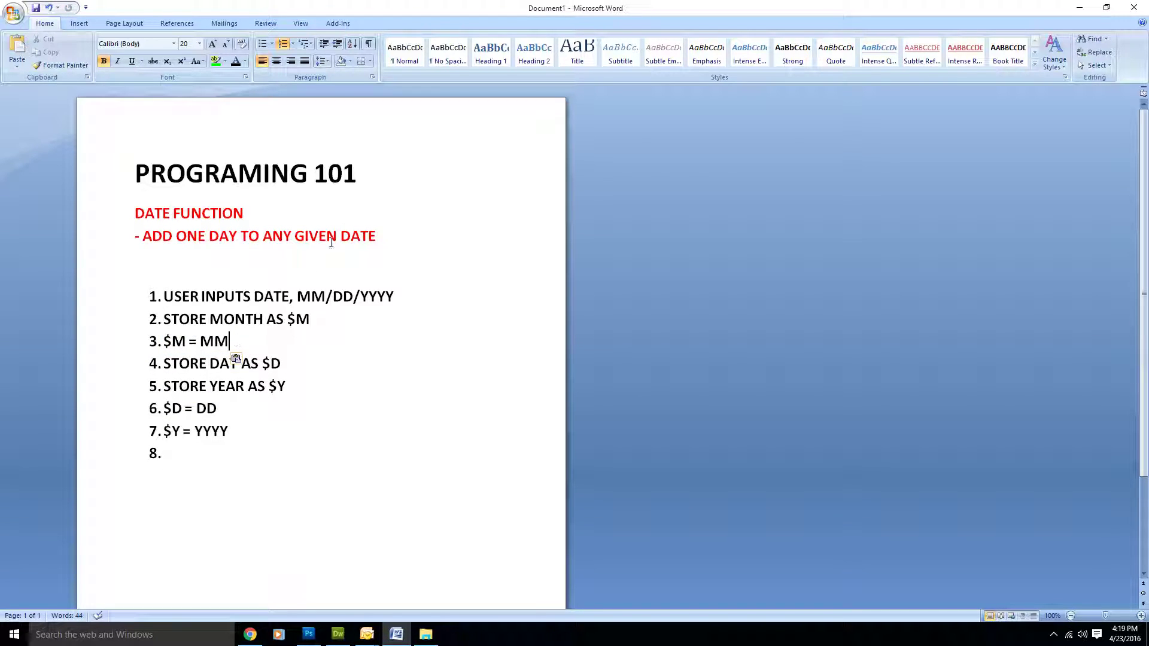
pyautogui.click(337, 46)
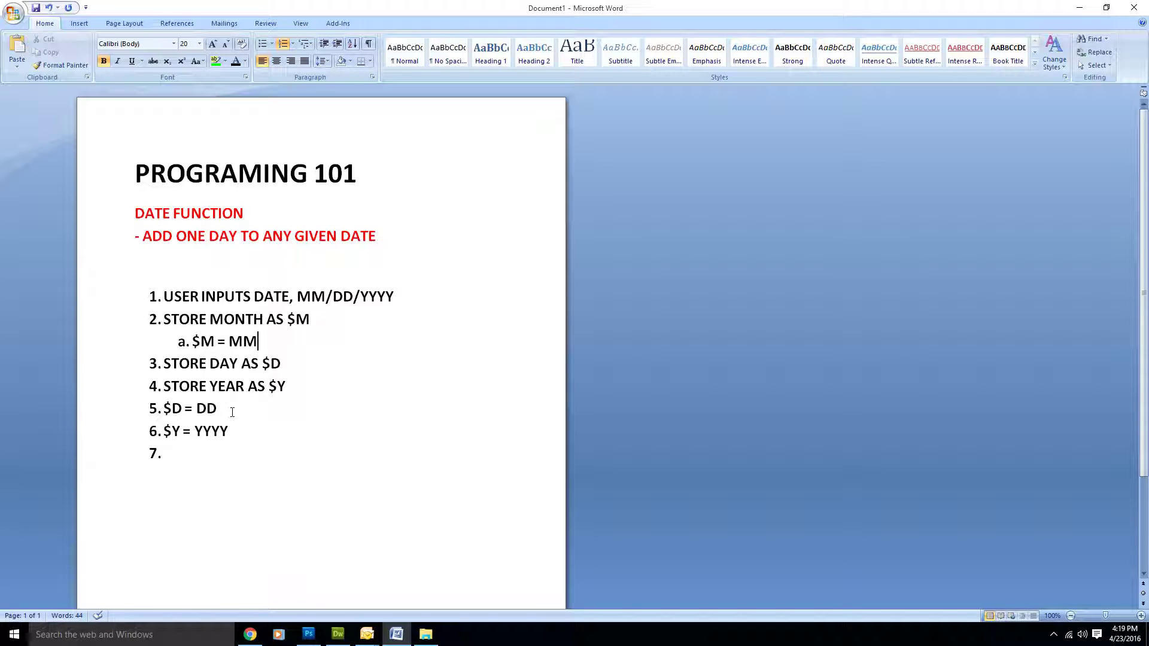
# Move "$D = DD" directly below "STORE DAY AS $D" and indent it as a sub-item
pyautogui.moveTo(153, 431); pyautogui.dragTo(155, 431)
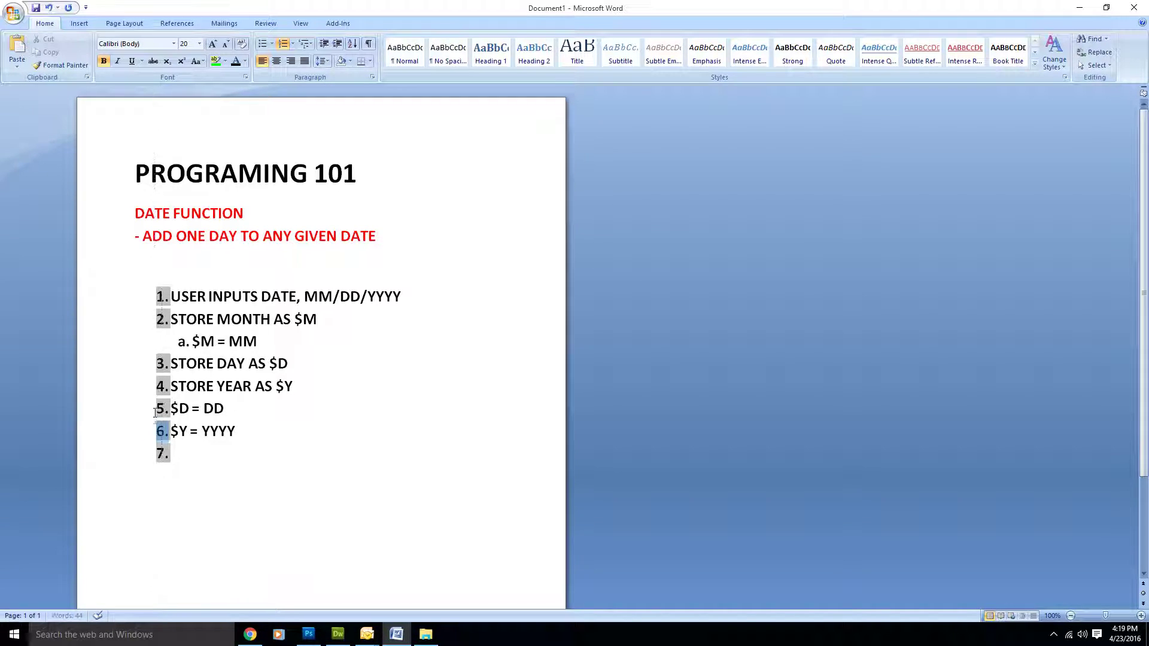
pyautogui.tripleClick(175, 409)
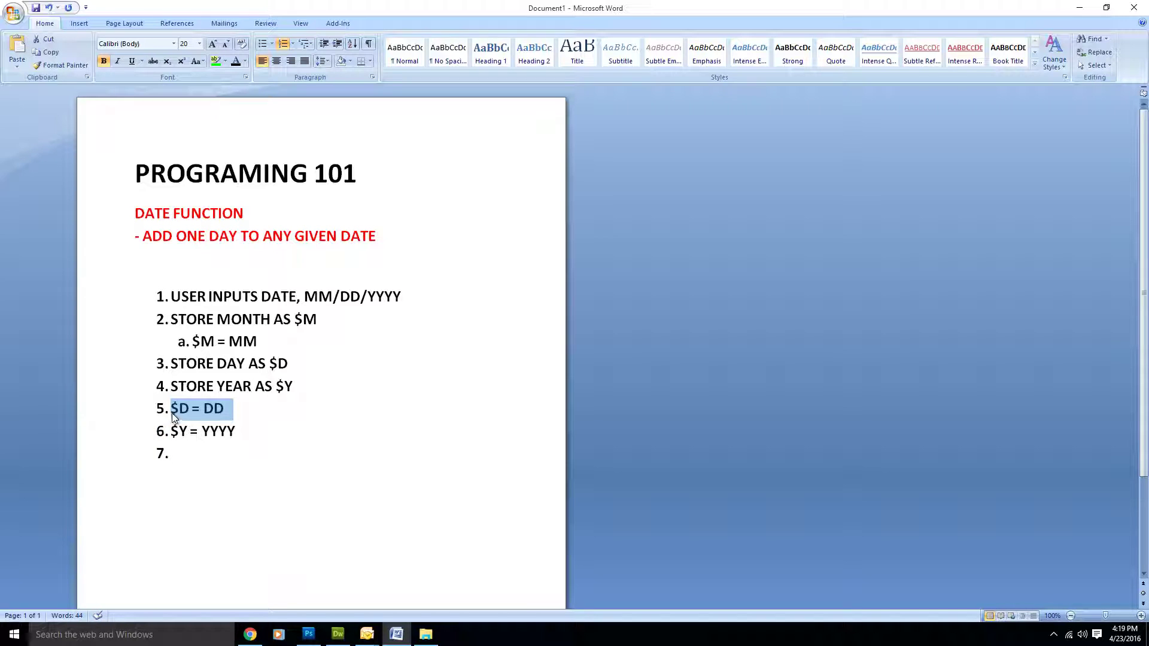
pyautogui.moveTo(176, 409); pyautogui.dragTo(173, 388)
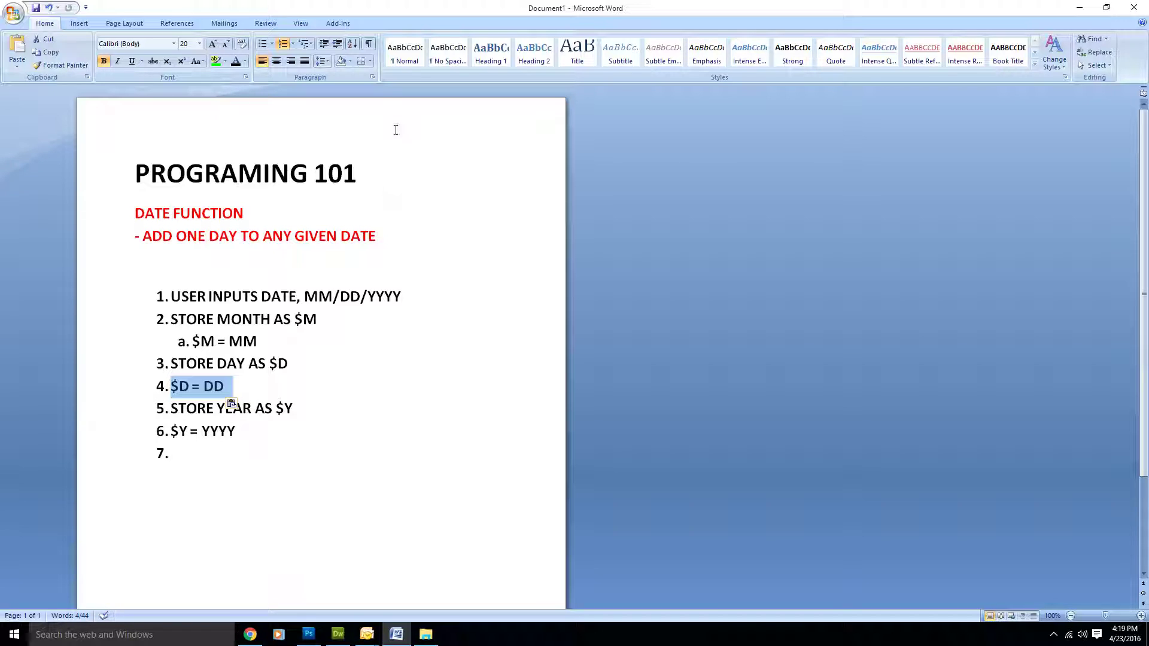
pyautogui.click(337, 44)
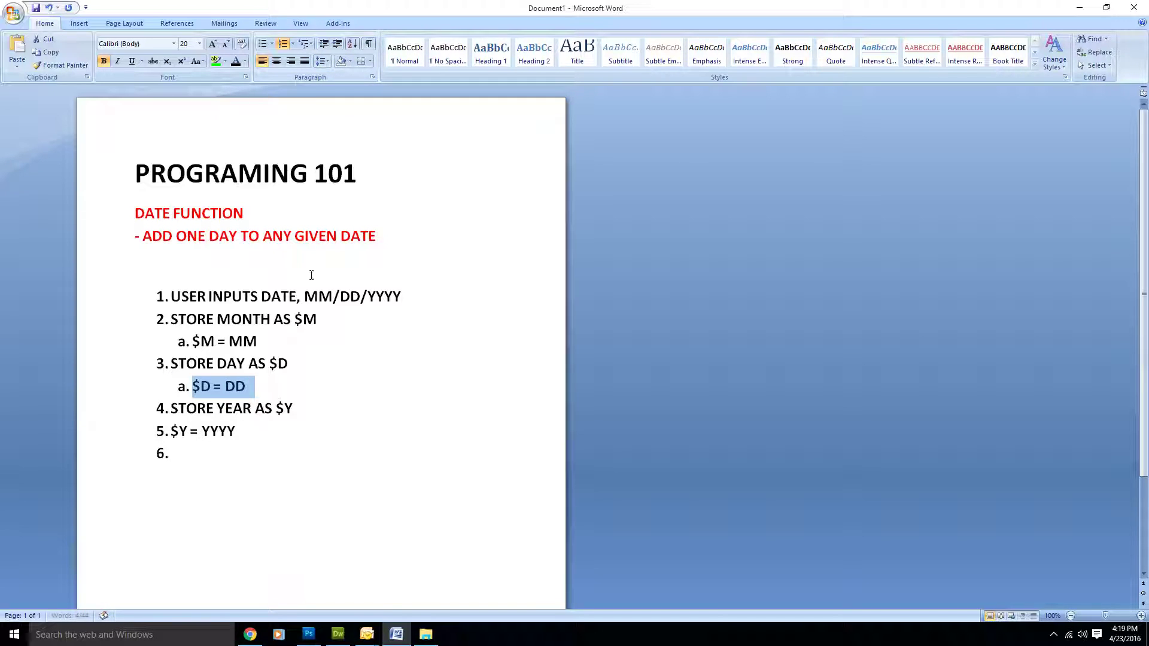
# Indent "$Y = YYYY" as a sub-item of "STORE YEAR AS $Y"
pyautogui.click(277, 408)
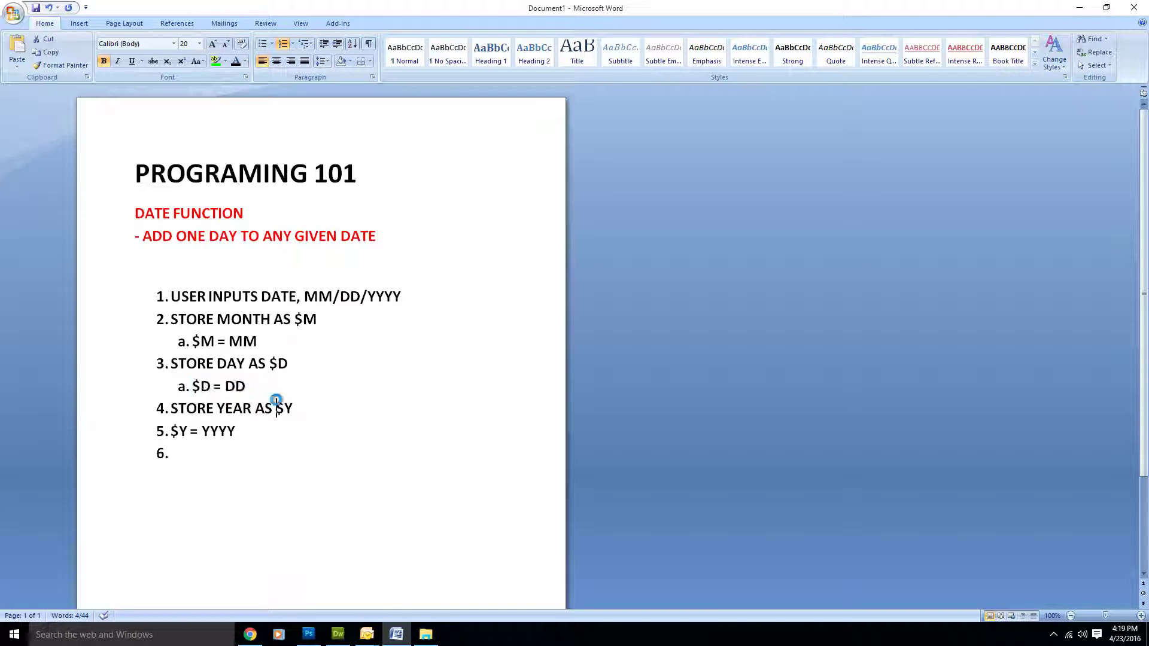
pyautogui.click(239, 430)
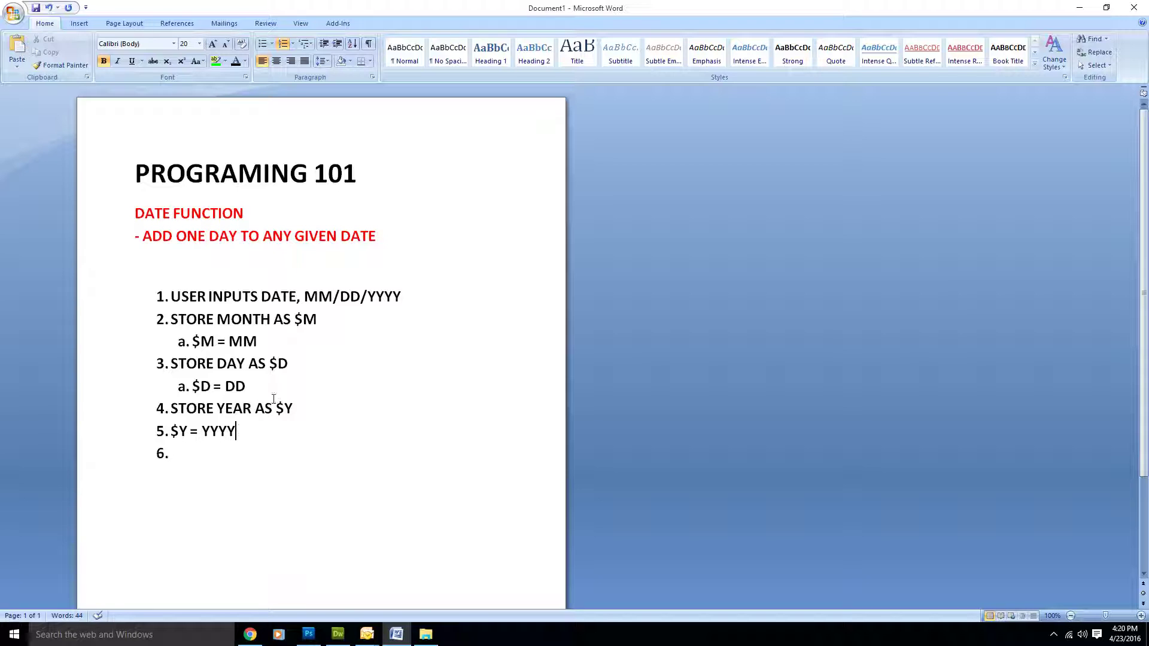
pyautogui.click(337, 44)
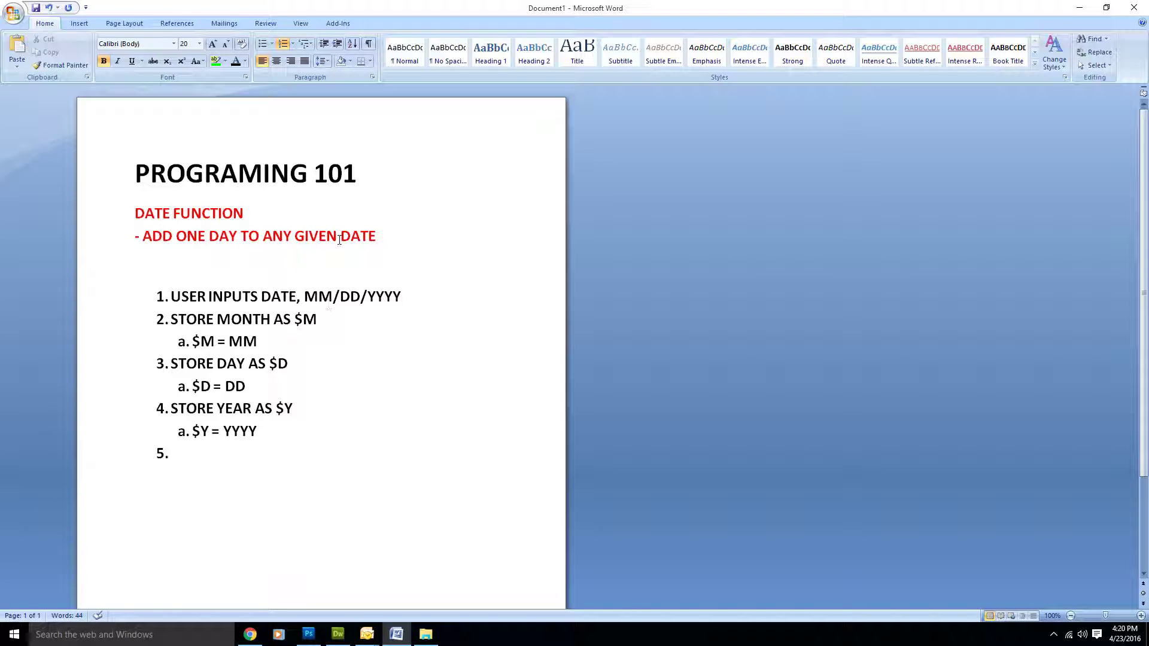
# Fill in list item 5 with "ADD ONE TO DAY VARIABLE $D"
pyautogui.moveTo(134, 234); pyautogui.dragTo(375, 234)
pyautogui.click(375, 235)
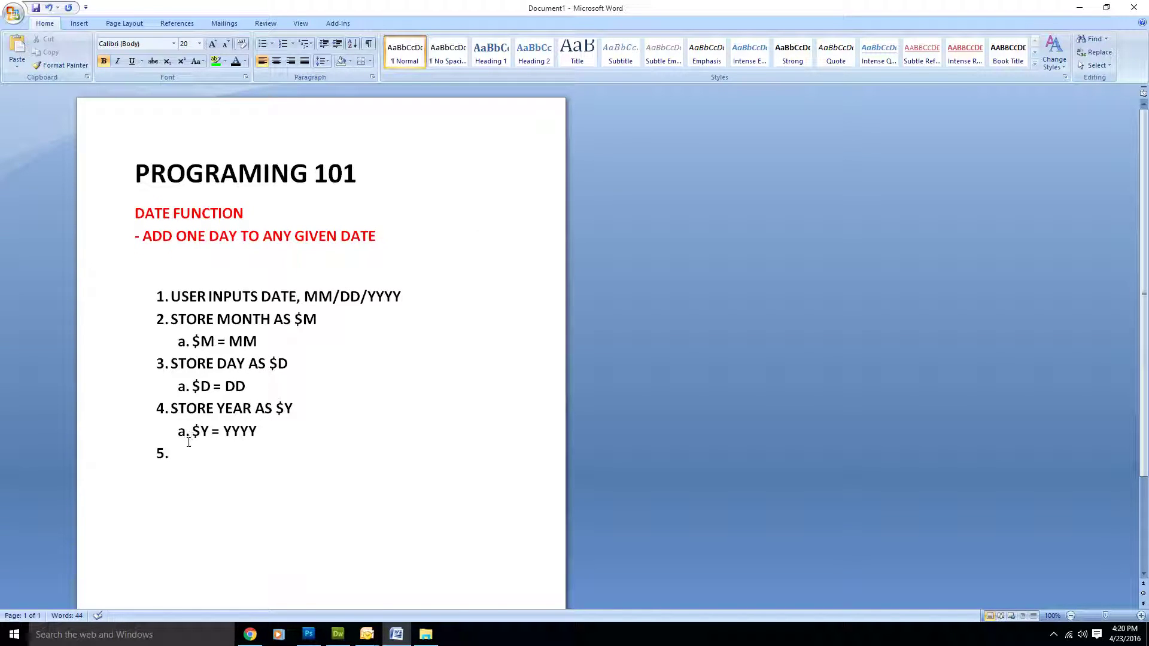
pyautogui.click(177, 458)
pyautogui.write('A')
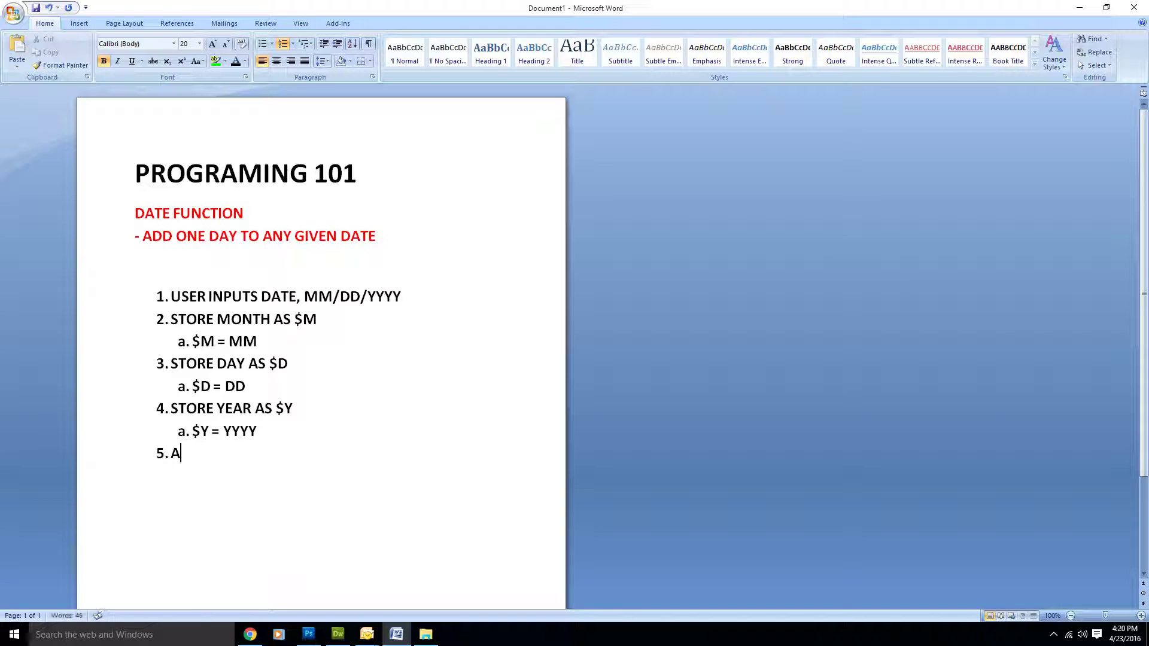
pyautogui.write('DD ONE DAY TO')
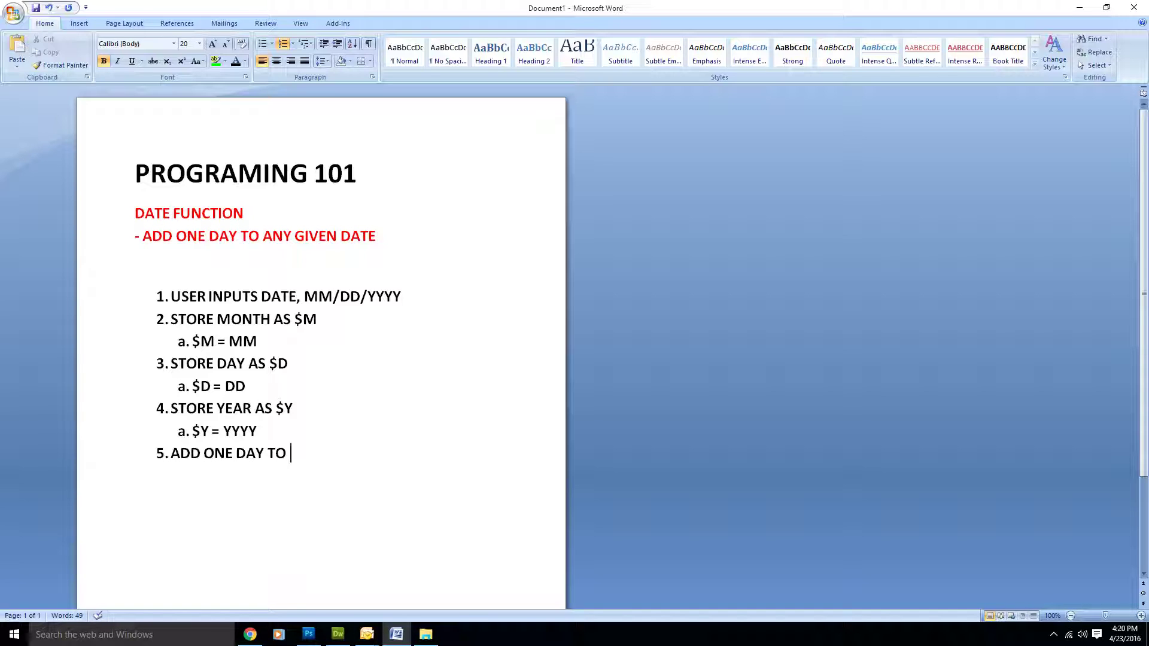
pyautogui.write('DA')
pyautogui.press('BackSpace')
pyautogui.press('BackSpace')
pyautogui.press('BackSpace')
pyautogui.press('BackSpace')
pyautogui.press('BackSpace')
pyautogui.press('BackSpace')
pyautogui.press('BackSpace')
pyautogui.press('BackSpace')
pyautogui.press('BackSpace')
pyautogui.write('TO DAY VARIABLE $d')
pyautogui.press('BackSpace')
pyautogui.write('D')
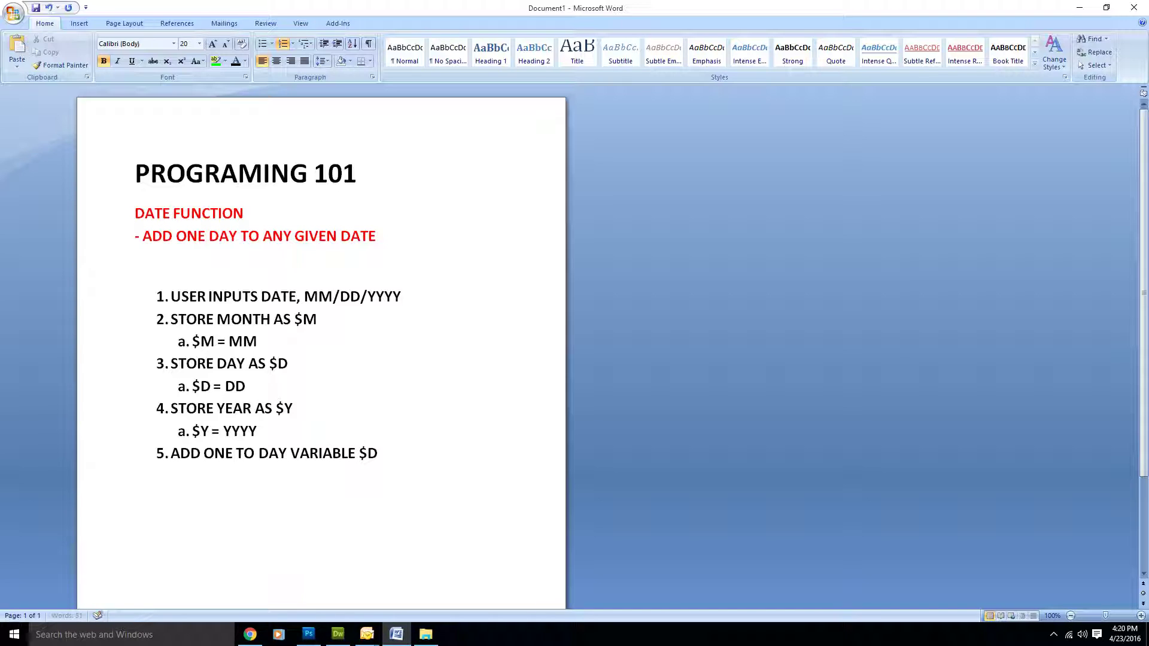
# Add the sub-item "$D = ($D + 1)" under item 5 and leave an empty item 6 below it
pyautogui.press('Return')
pyautogui.click(385, 454)
pyautogui.press('Tab')
pyautogui.write('$D = ($d')
pyautogui.press('BackSpace')
pyautogui.write('D + 1)')
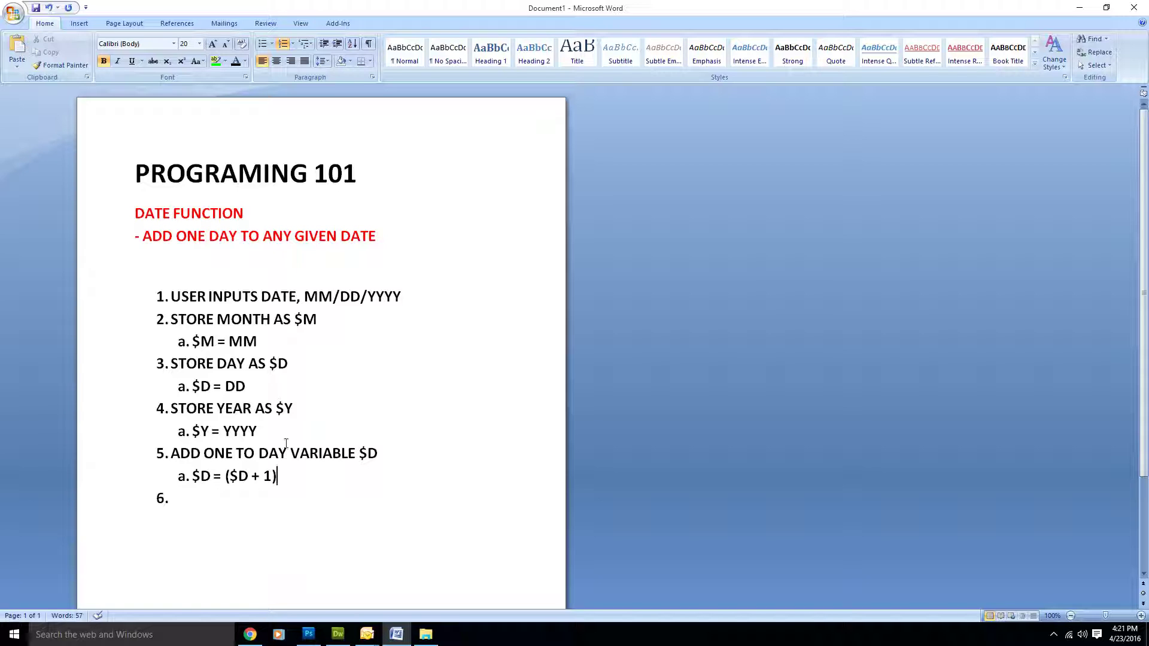
# Fill in list item 6 with "DISPLAY THE NEW DATE"
pyautogui.scroll(-4, 196, 346)
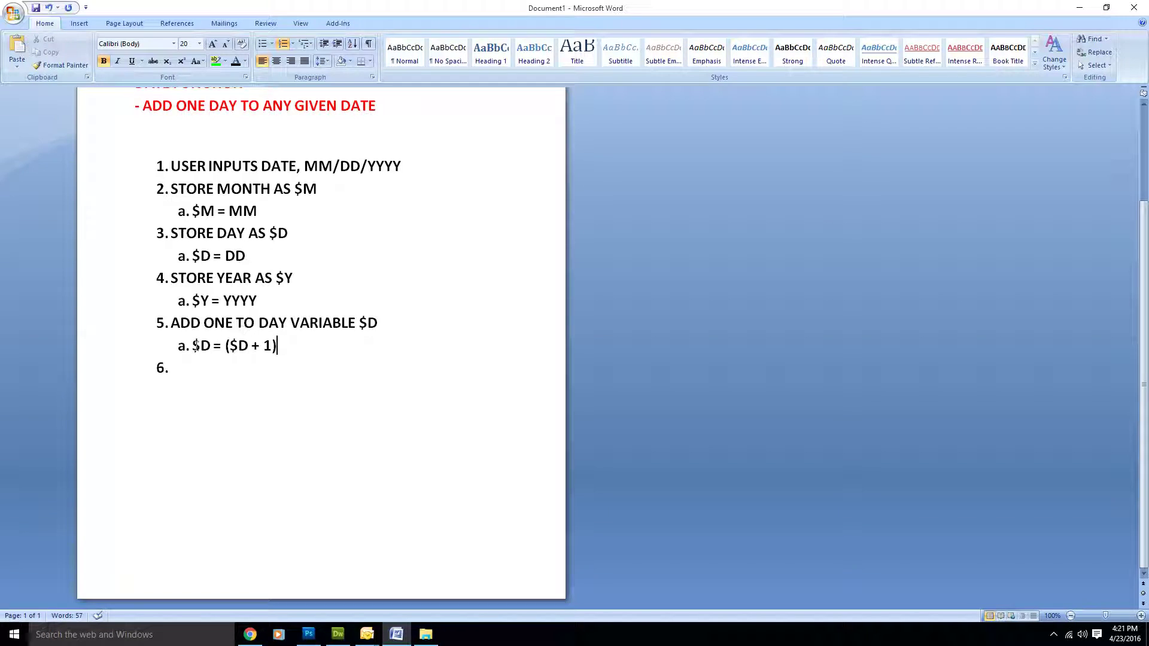
pyautogui.scroll(2, 196, 346)
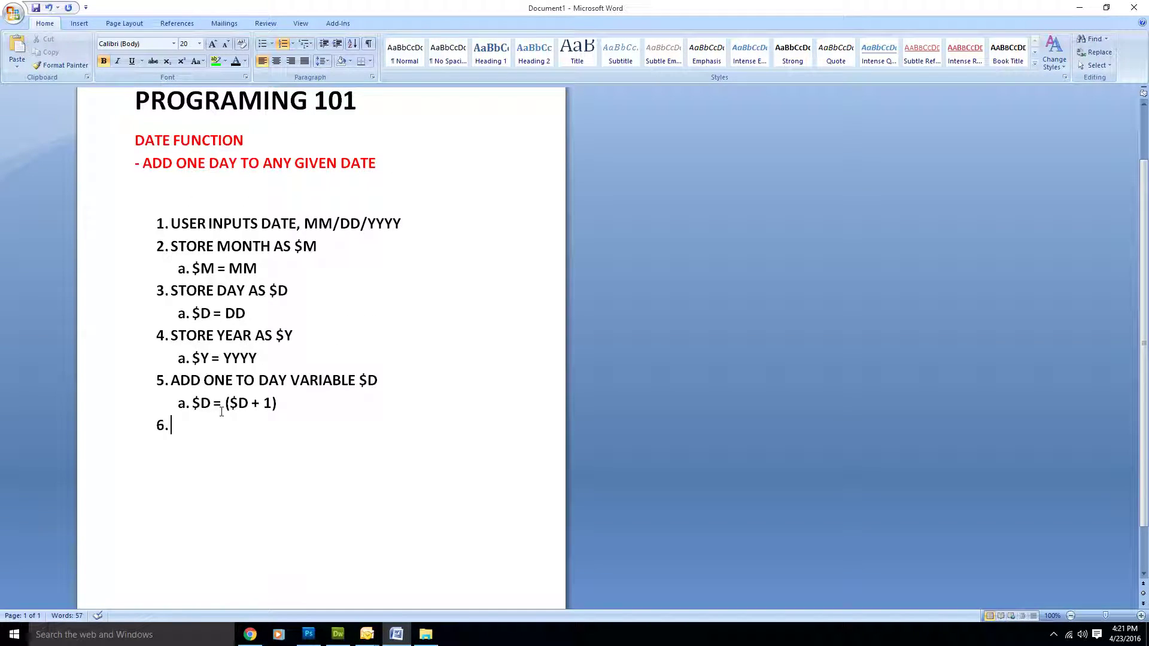
pyautogui.write('DISPLAY THE N')
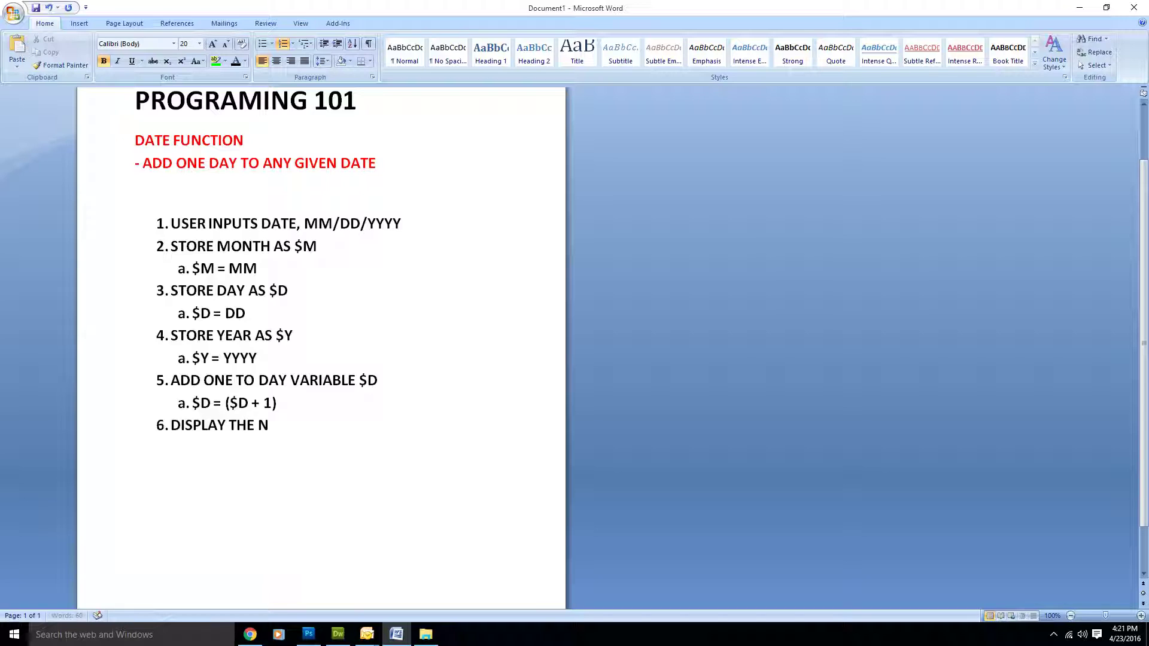
pyautogui.write('EW DATE')
# Add the sub-item "SHOWING $M/$D/$Y" under item 6, with an empty item 7 following it
pyautogui.press('Return')
pyautogui.press('Return')
pyautogui.press('Tab')
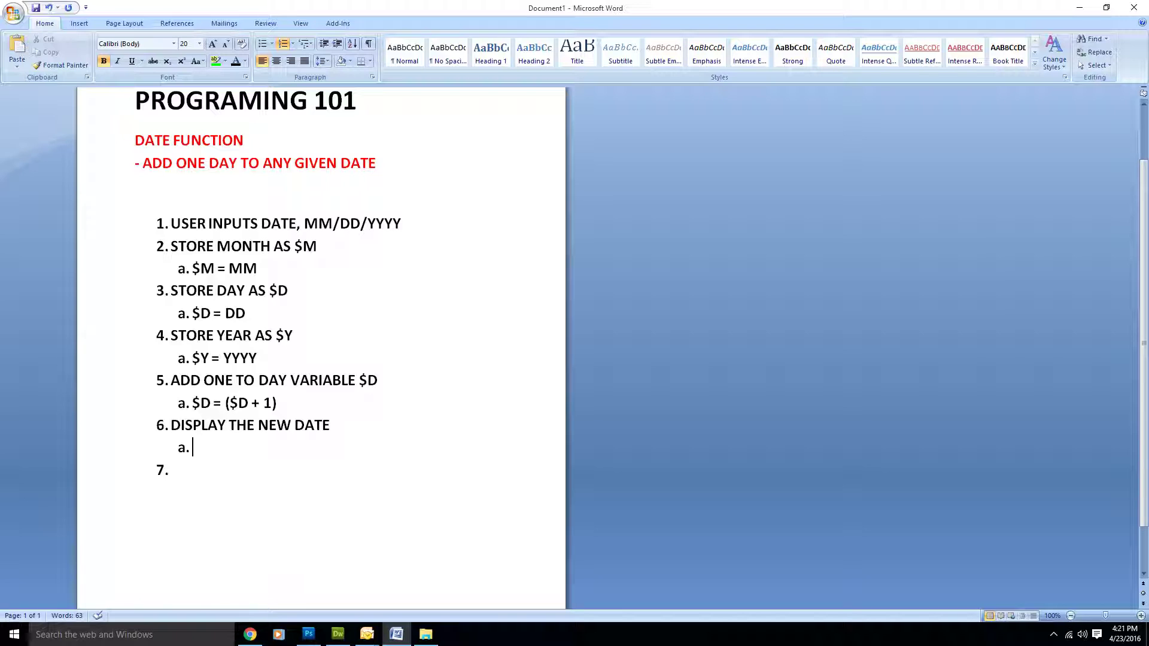
pyautogui.write('SHOWING $M')
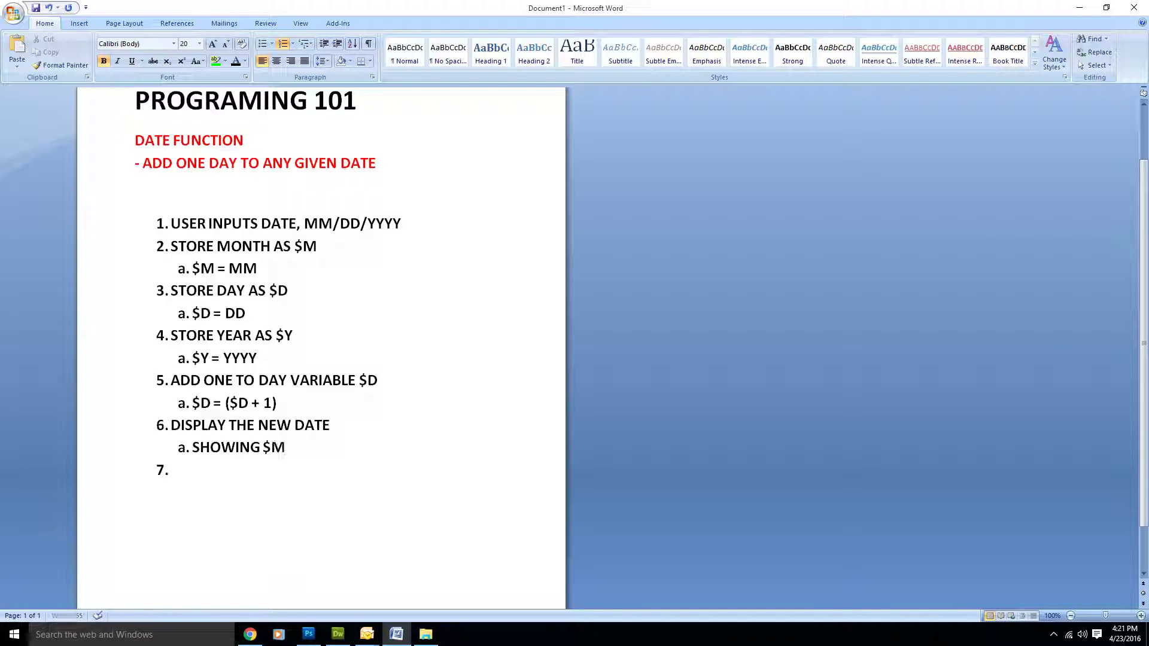
pyautogui.write('/$d')
pyautogui.press('BackSpace')
pyautogui.write('D/$Y')
# Fill in list item 7 with "SAMPLE SOLUTION"
pyautogui.click(197, 471)
pyautogui.scroll(-1, 237, 473)
pyautogui.scroll(1, 239, 474)
pyautogui.write('SAMPLE SOLUTION')
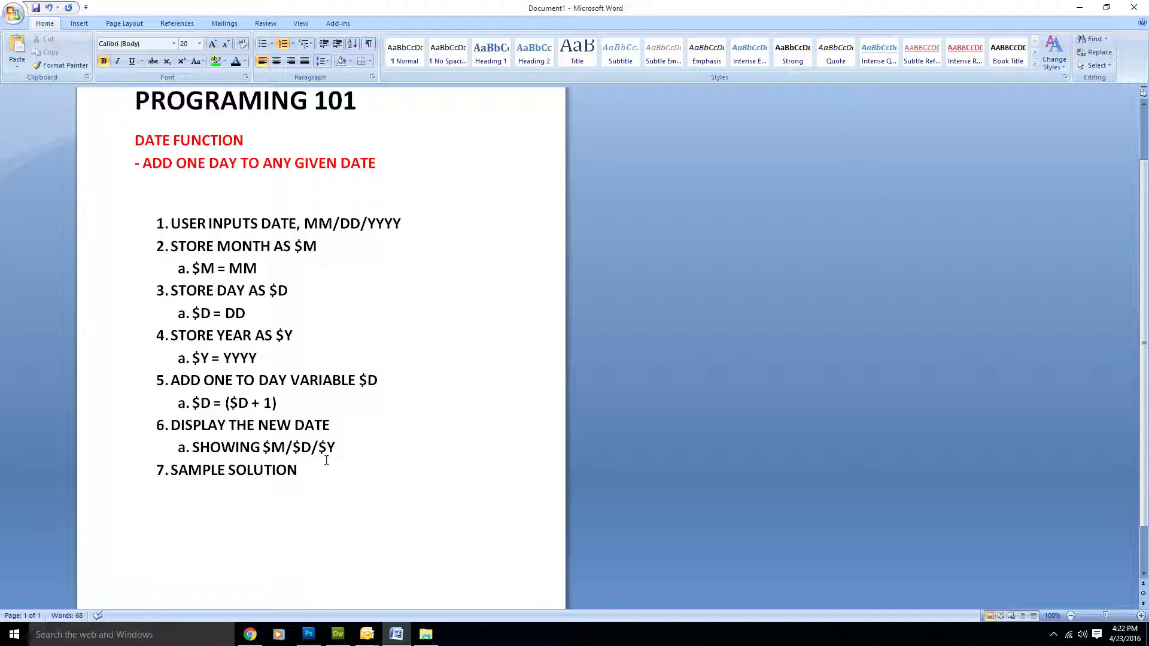
# Change the font color of "SAMPLE SOLUTION" to red and add an empty sub-item beneath it
pyautogui.doubleClick(294, 476)
pyautogui.moveTo(206, 484); pyautogui.dragTo(178, 484)
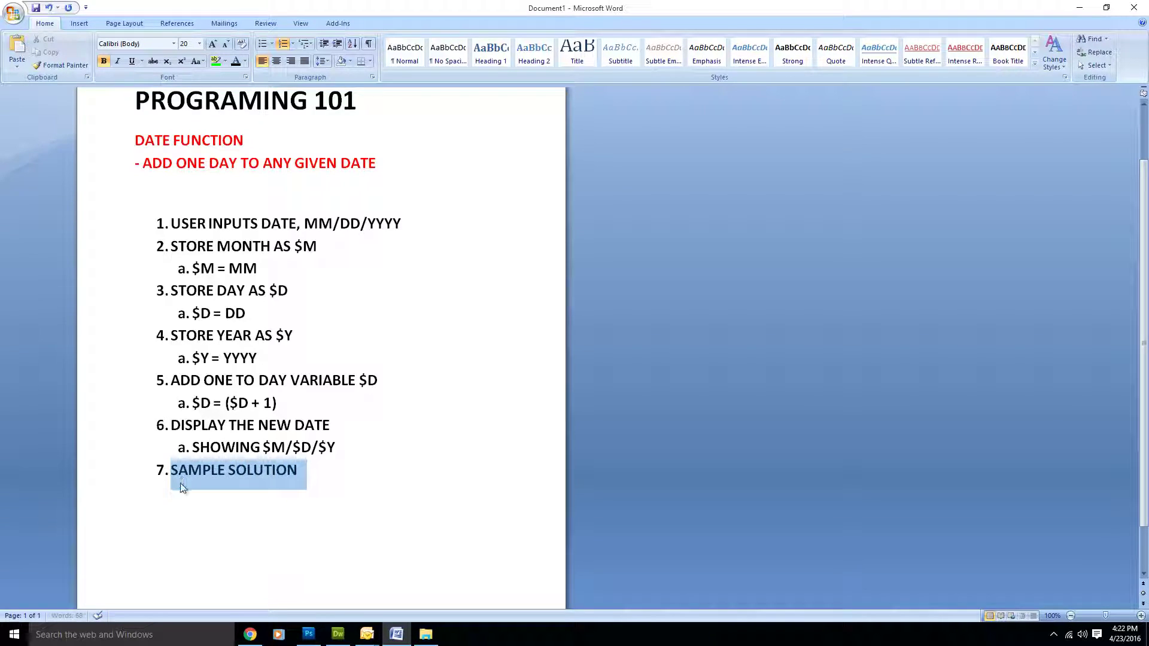
pyautogui.click(245, 62)
pyautogui.click(245, 165)
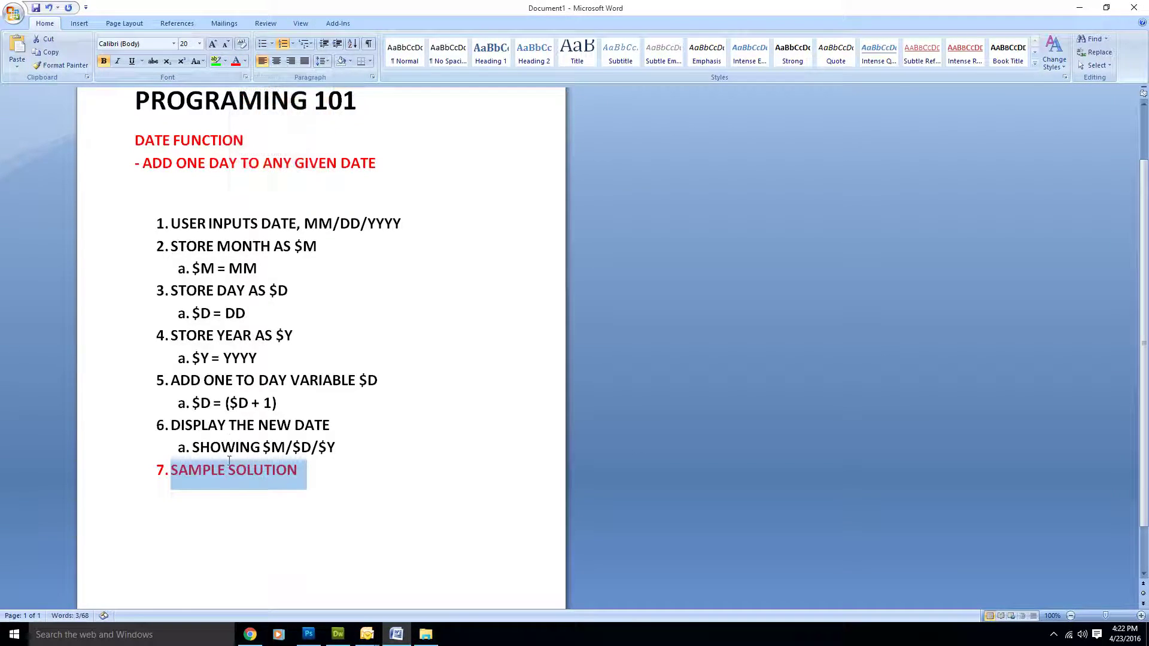
pyautogui.click(310, 473)
pyautogui.press('Return')
pyautogui.press('Tab')
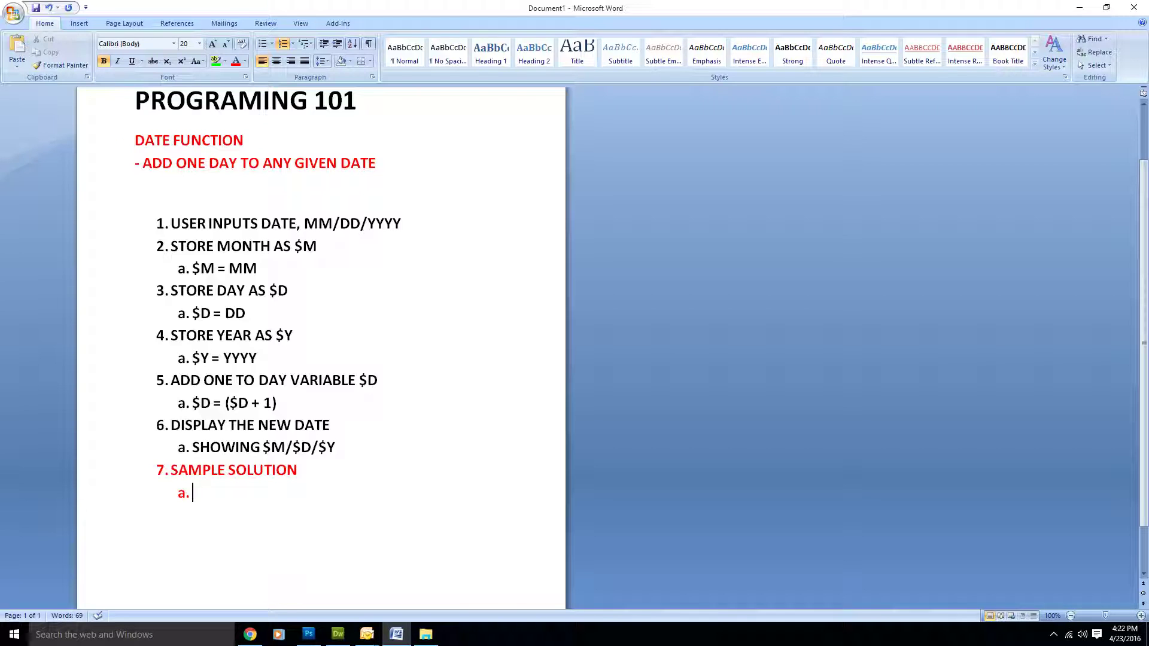
# Add a dashed line reading "USER INPUT" below "- ADD ONE DAY TO ANY GIVEN DATE"
pyautogui.scroll(2, 304, 272)
pyautogui.click(177, 249)
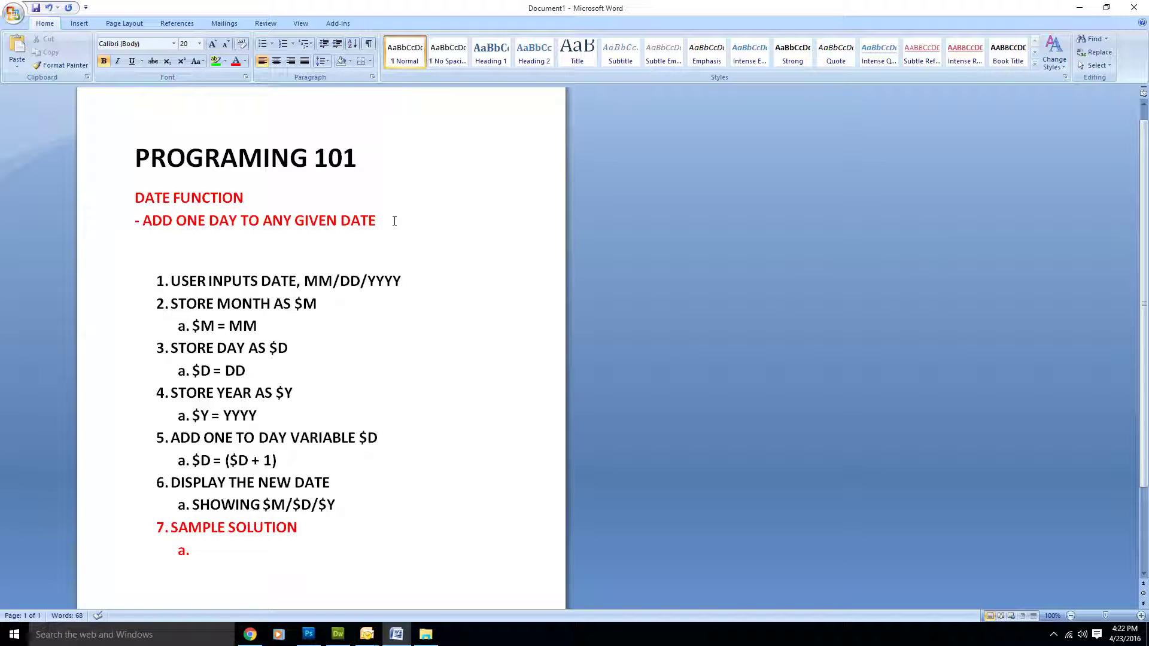
pyautogui.press('Return')
pyautogui.write('- USER INPUT')
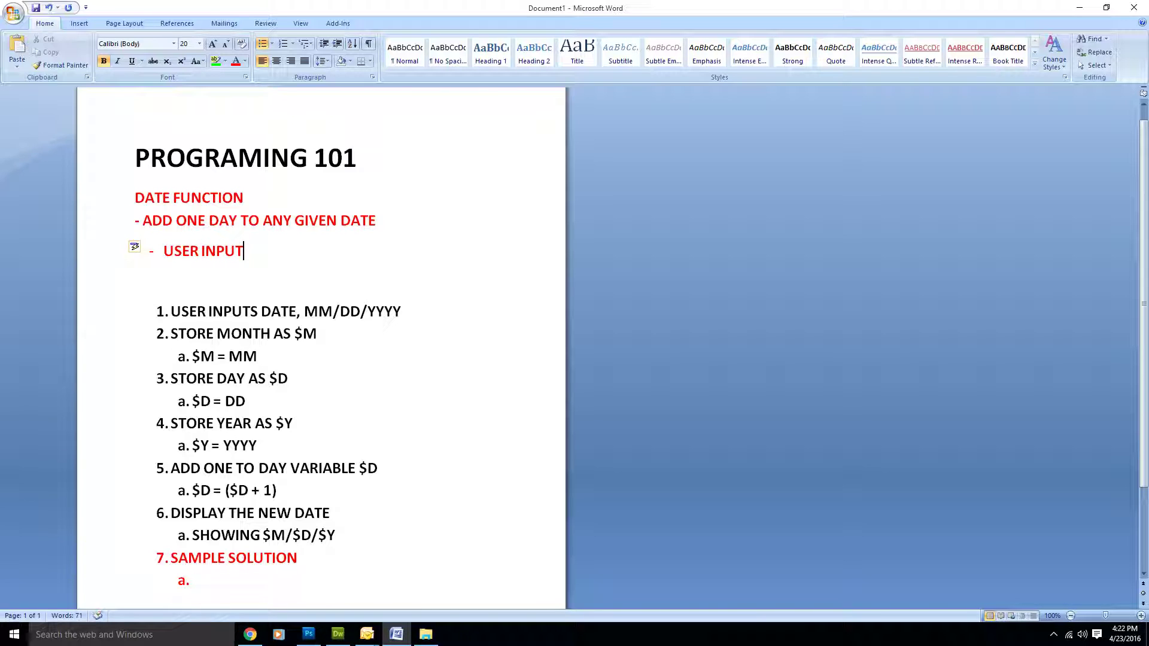
# Extend the new dashed line under the date function heading to read "SAMPLE USER INPUT -"
pyautogui.press('Left')
pyautogui.press('Left')
pyautogui.press('Left')
pyautogui.press('Left')
pyautogui.press('Left')
pyautogui.press('Left')
pyautogui.press('Left')
pyautogui.press('Left')
pyautogui.press('Left')
pyautogui.press('Left')
pyautogui.write('SAMPLE')
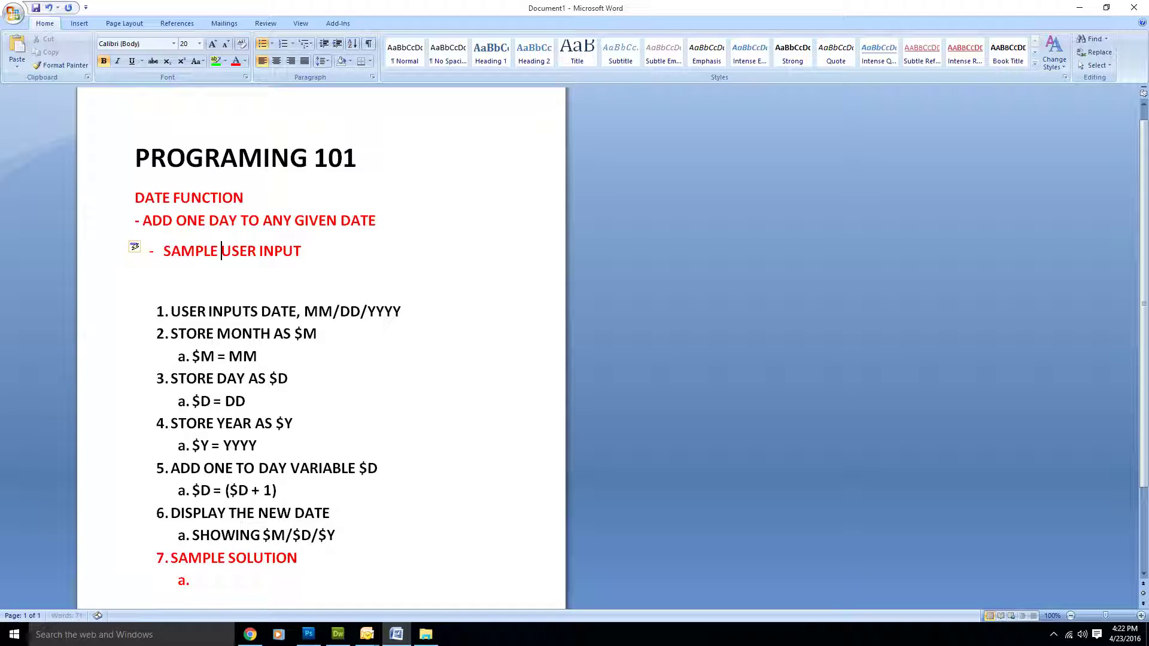
pyautogui.press('End')
pyautogui.write('-')
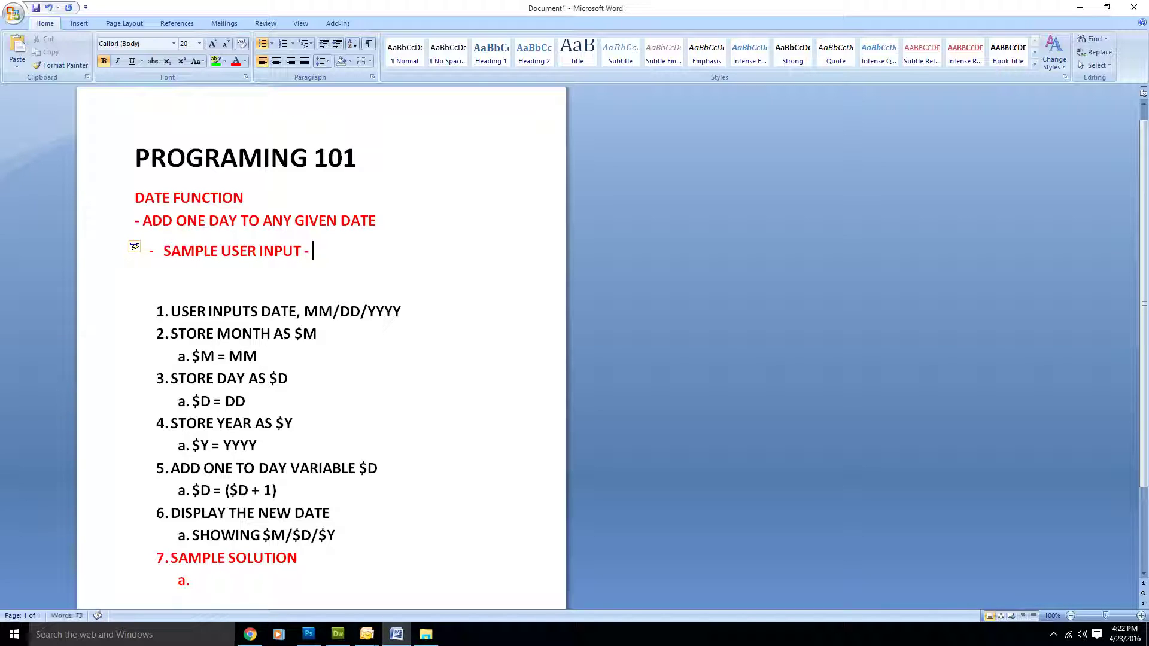